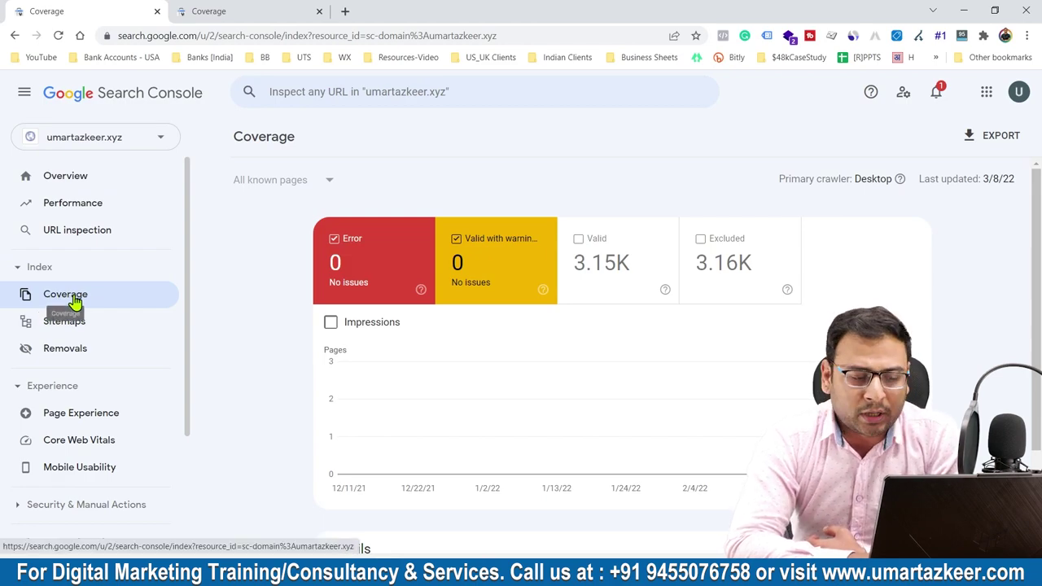
pyautogui.scroll(-2, 565, 379)
pyautogui.scroll(2, 567, 381)
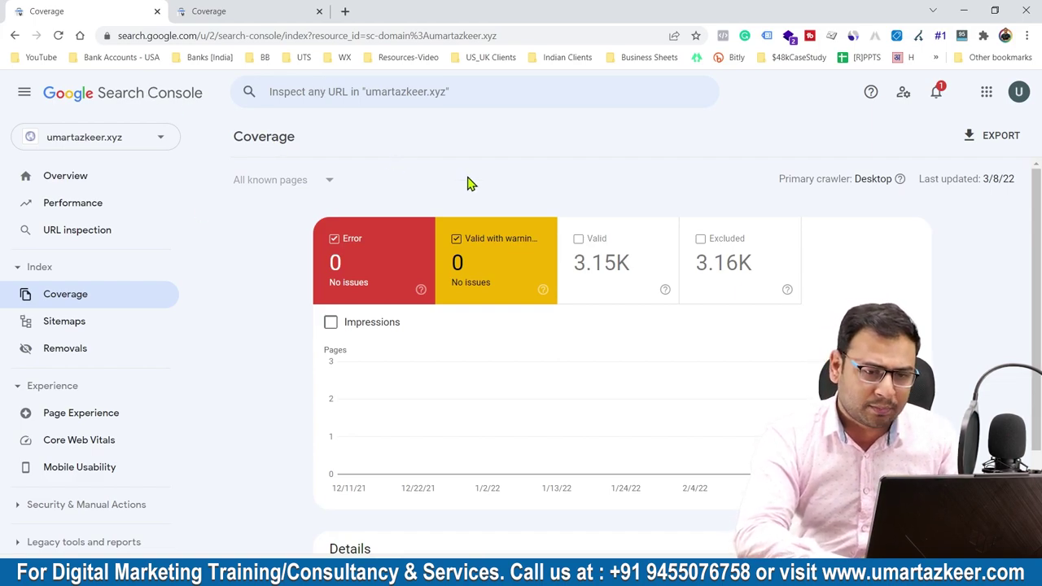
pyautogui.scroll(-1, 468, 180)
pyautogui.scroll(1, 468, 183)
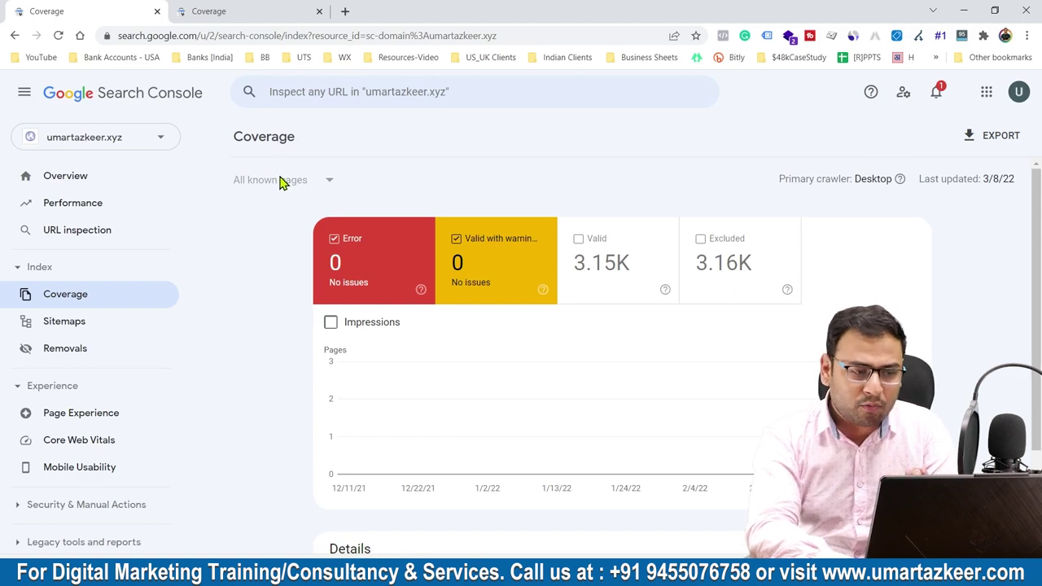
# Step: In the thelanguagecouncil.com coverage report, filter by all submitted pages and by the /sitemap.xml sitemap
pyautogui.click(263, 9)
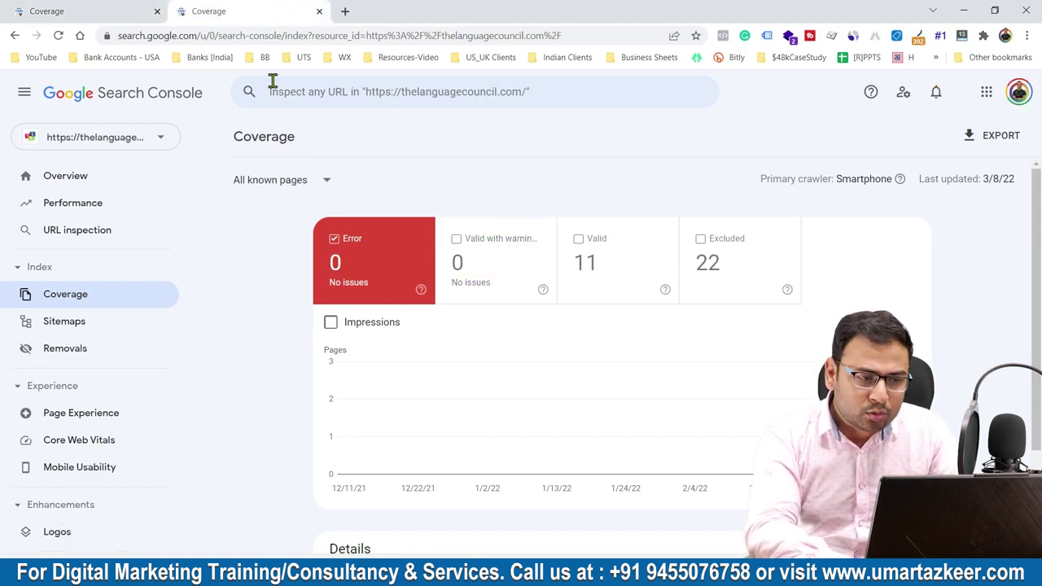
pyautogui.hotkey('ctrl', 'shift', 'Tab')
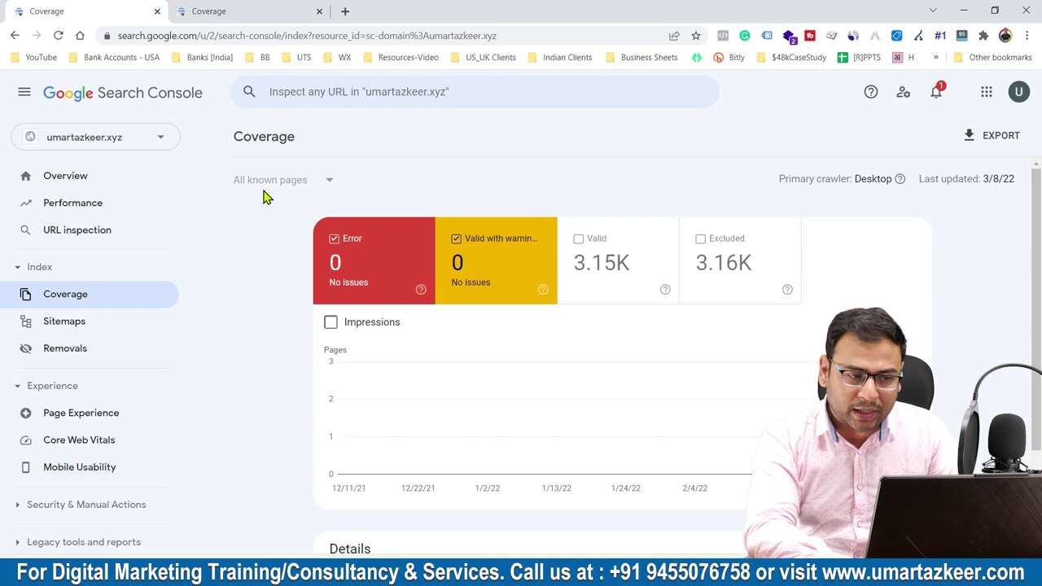
pyautogui.click(273, 9)
pyautogui.click(289, 189)
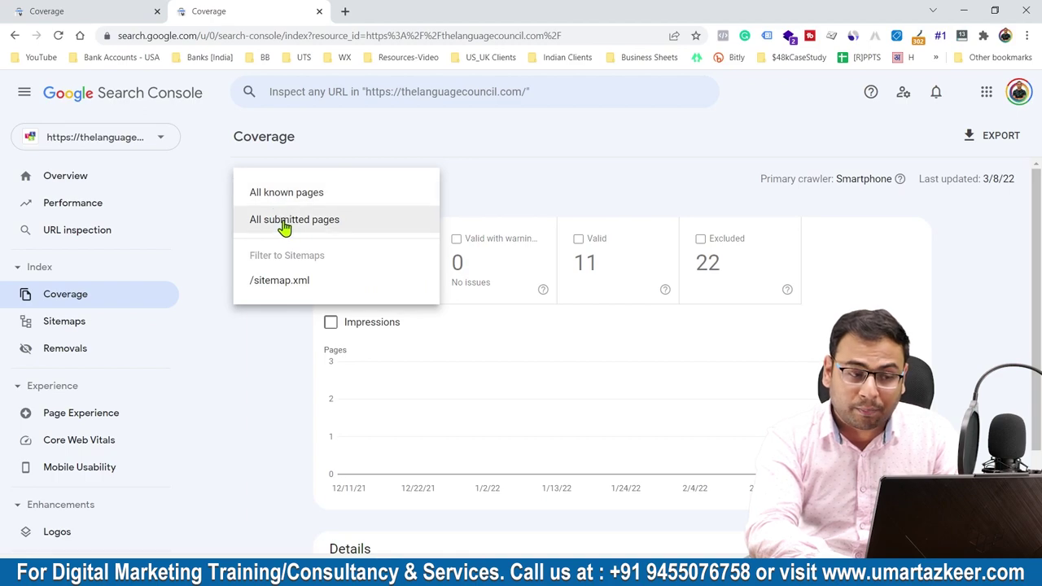
pyautogui.click(321, 220)
pyautogui.click(313, 184)
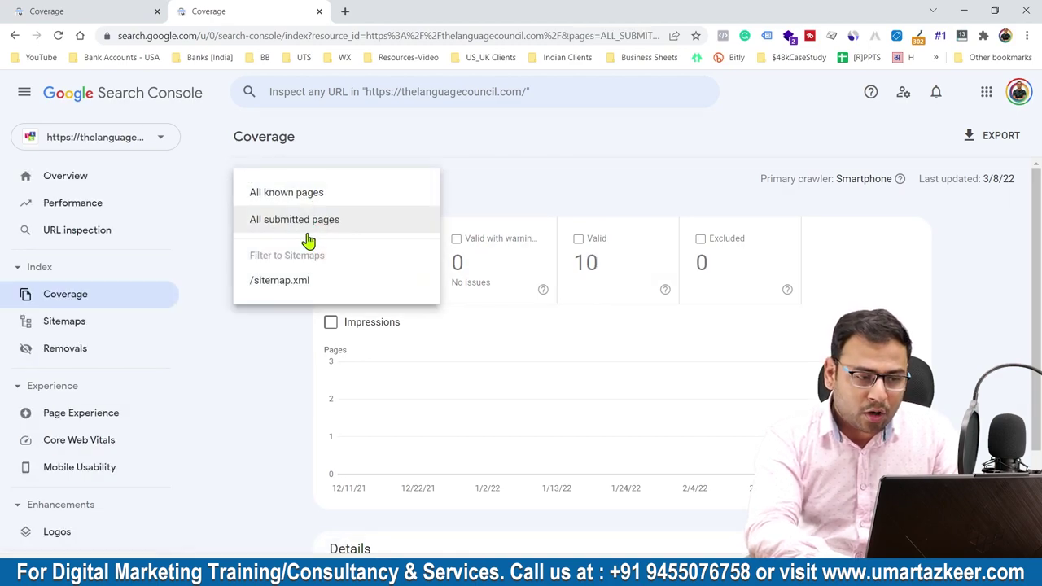
pyautogui.click(292, 281)
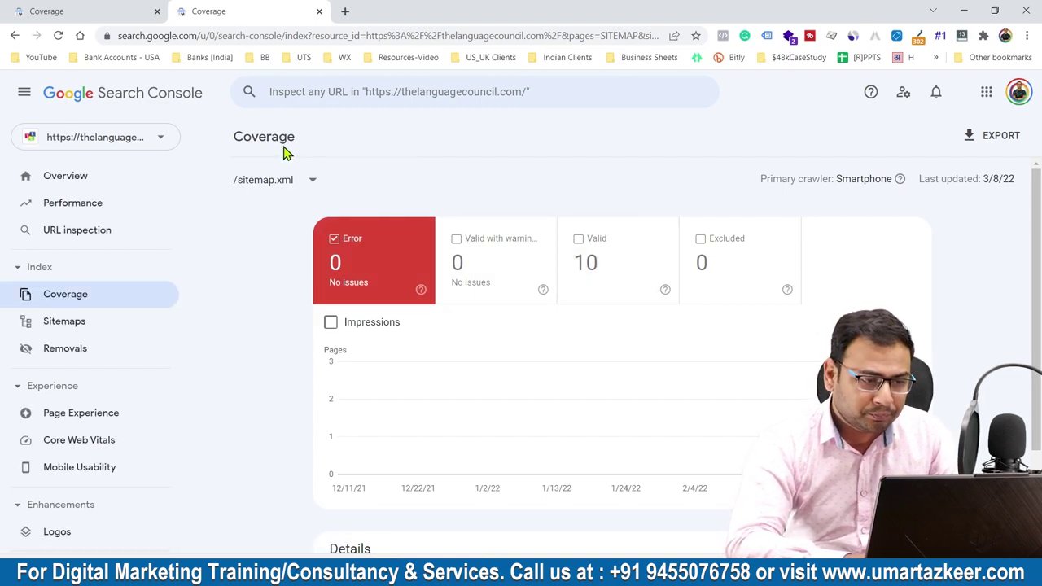
# Step: Filter the coverage report by all submitted pages again and return it to all known pages
pyautogui.click(259, 183)
pyautogui.click(279, 220)
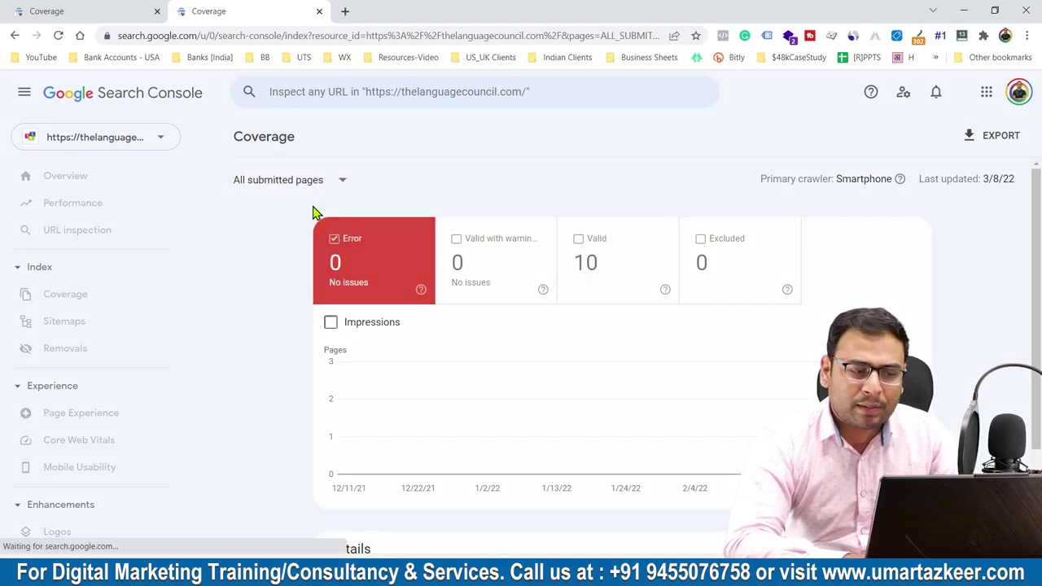
pyautogui.click(285, 181)
pyautogui.click(290, 203)
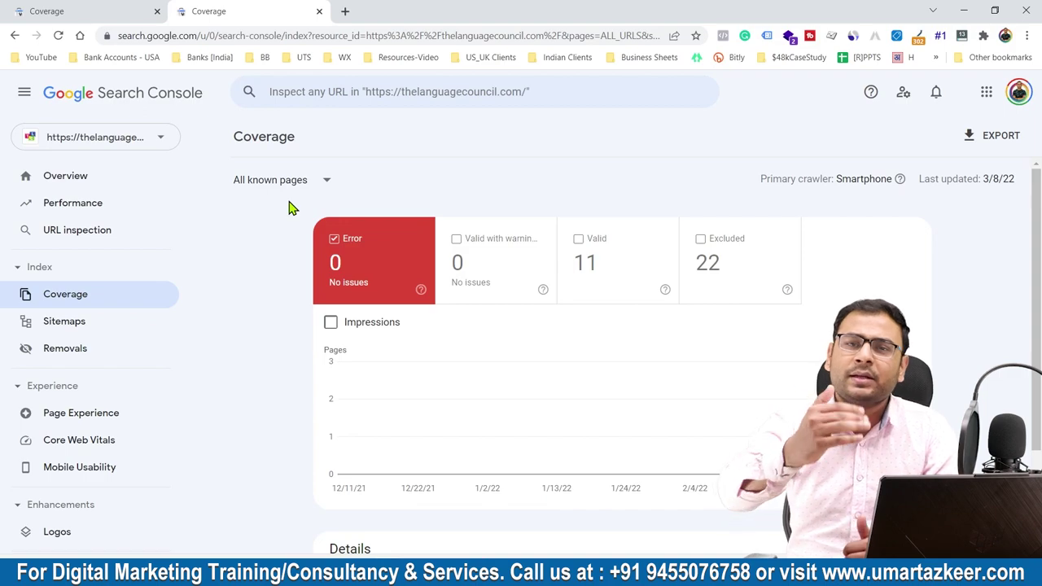
# Step: Compare the page filter of the .xyz property's coverage report with the one for thelanguagecouncil.com
pyautogui.click(86, 11)
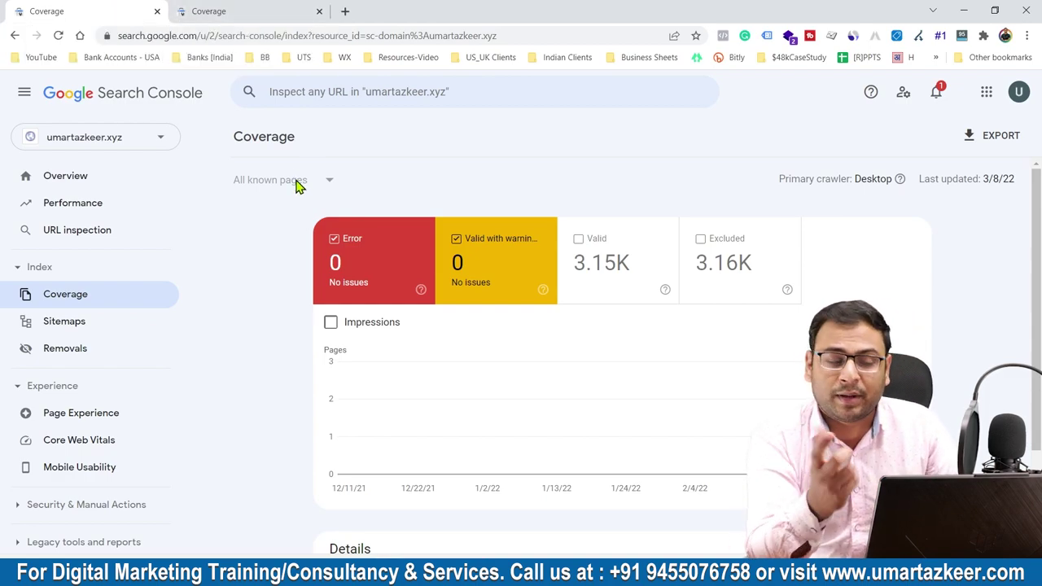
pyautogui.click(274, 11)
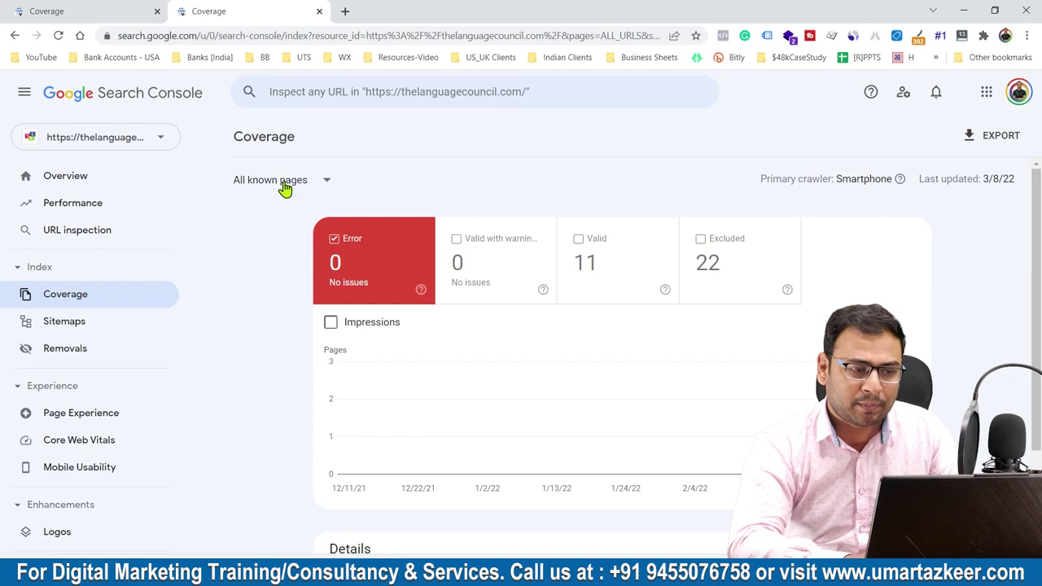
pyautogui.click(88, 10)
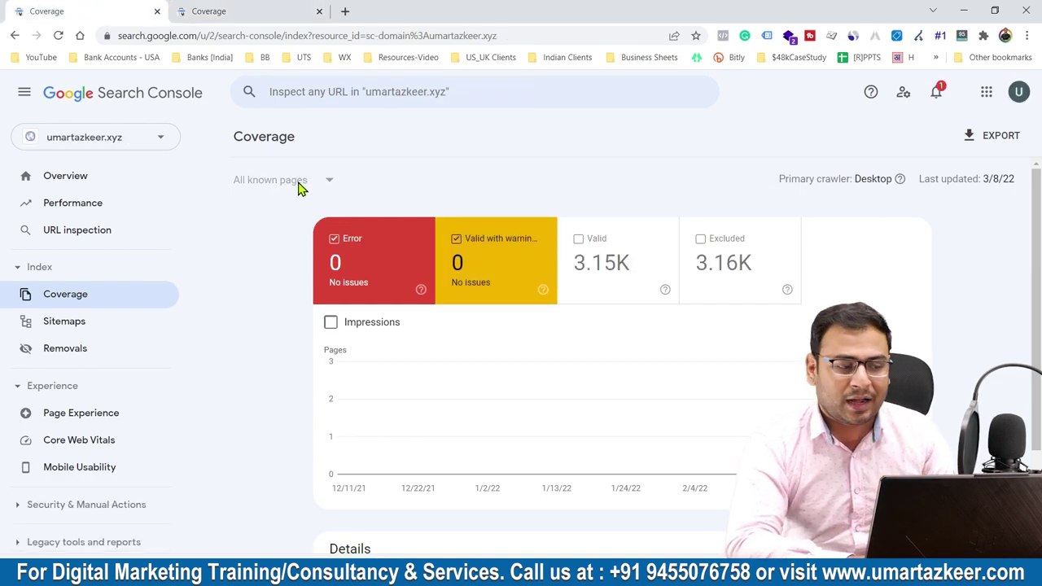
# Step: Check the .xyz property's submitted sitemaps and return to its coverage report
pyautogui.click(91, 321)
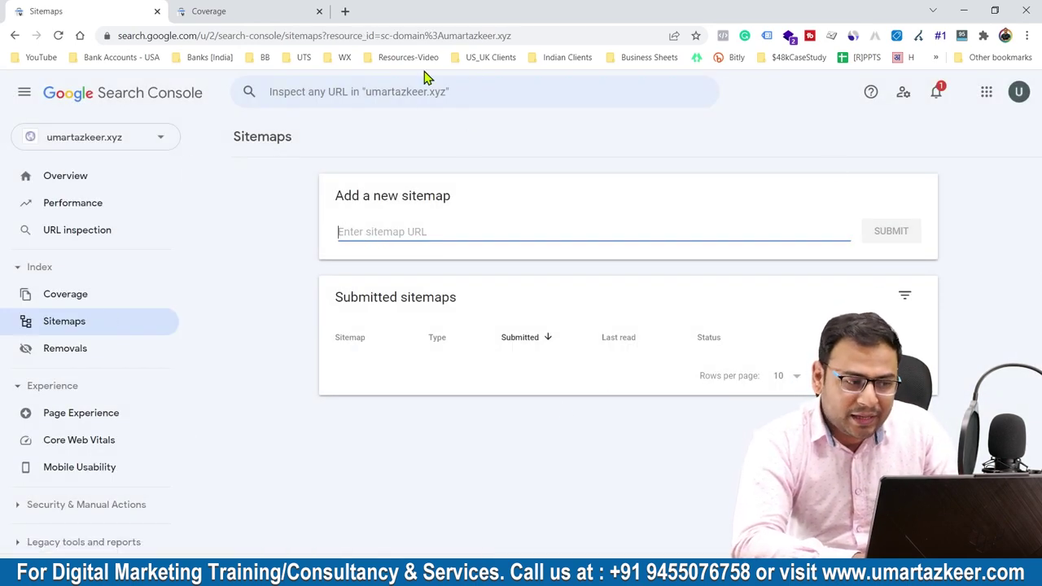
pyautogui.click(64, 296)
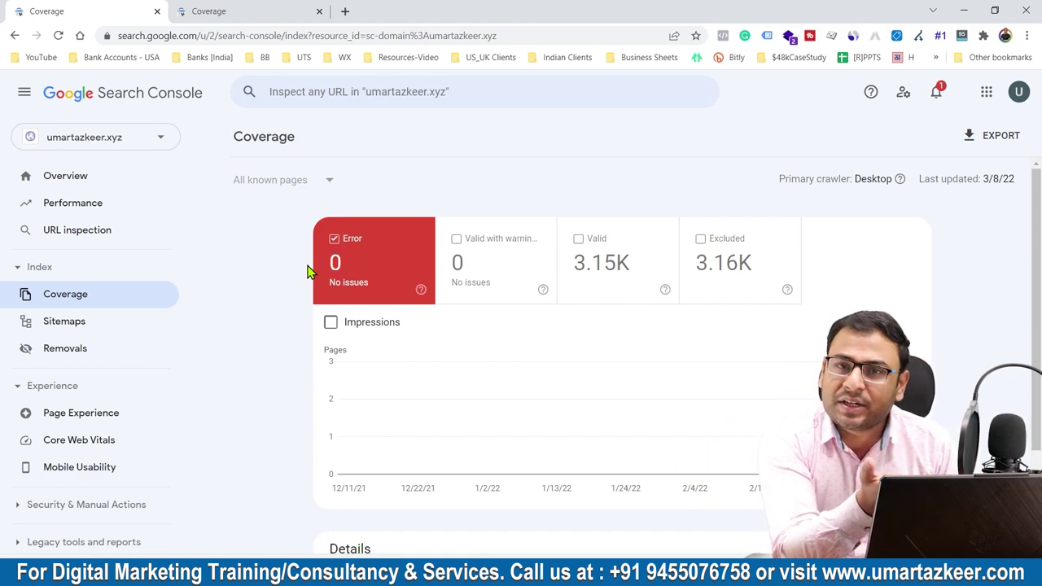
pyautogui.click(69, 326)
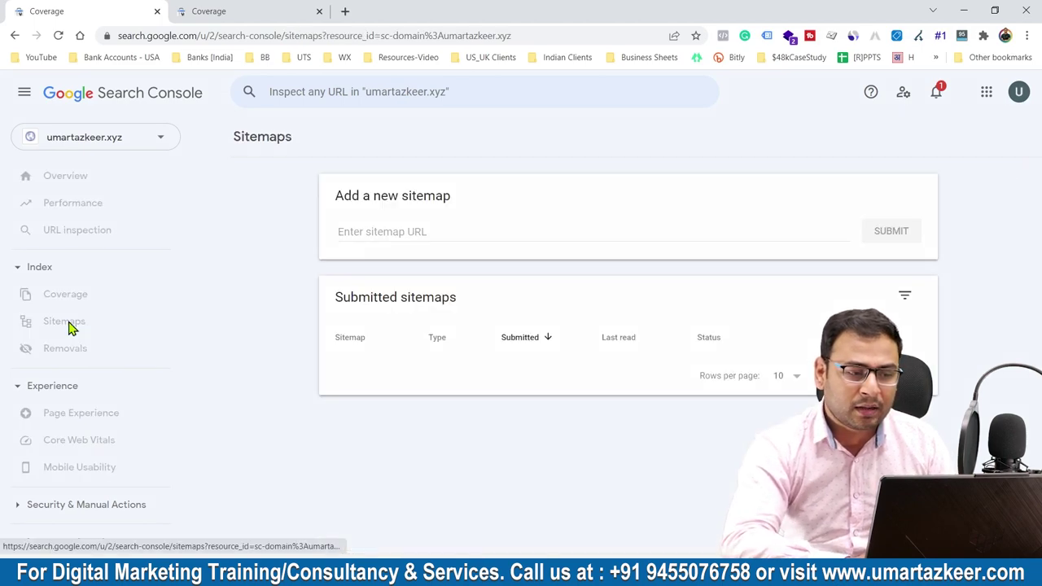
pyautogui.click(31, 294)
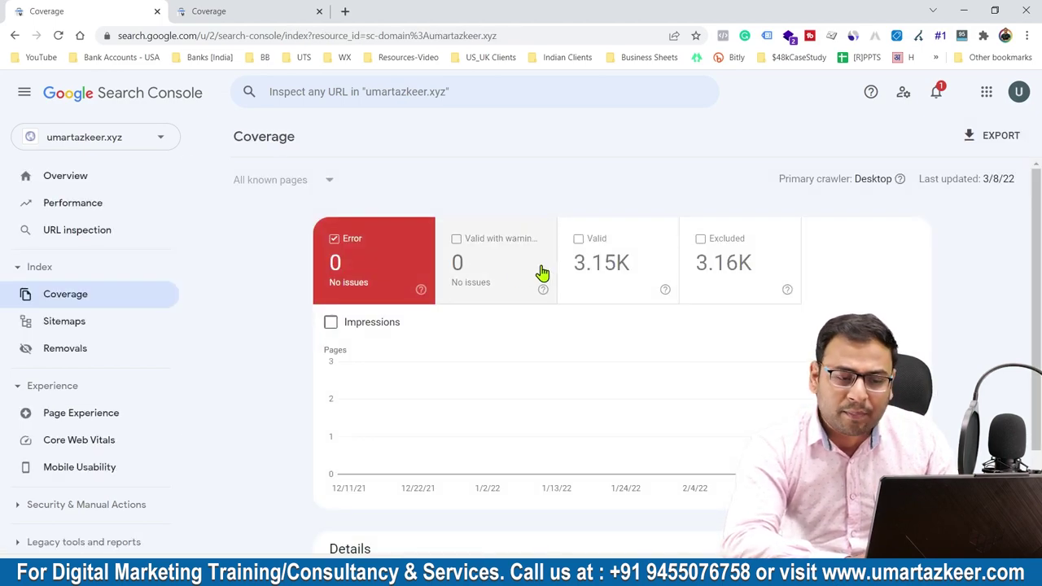
# Step: Check the submitted sitemaps of thelanguagecouncil.com and filter its coverage report by /sitemap.xml
pyautogui.click(281, 10)
pyautogui.click(81, 326)
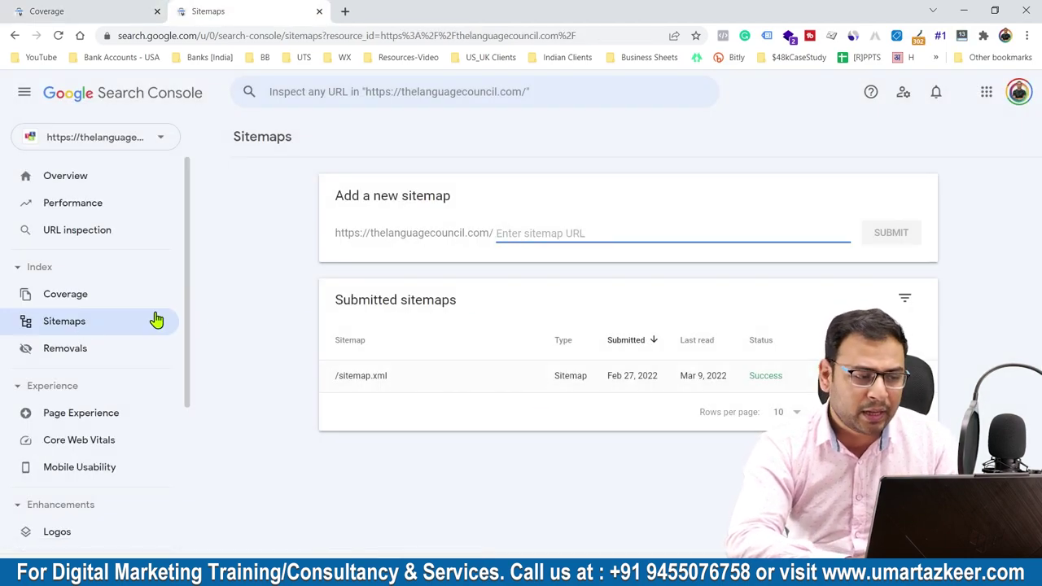
pyautogui.click(111, 302)
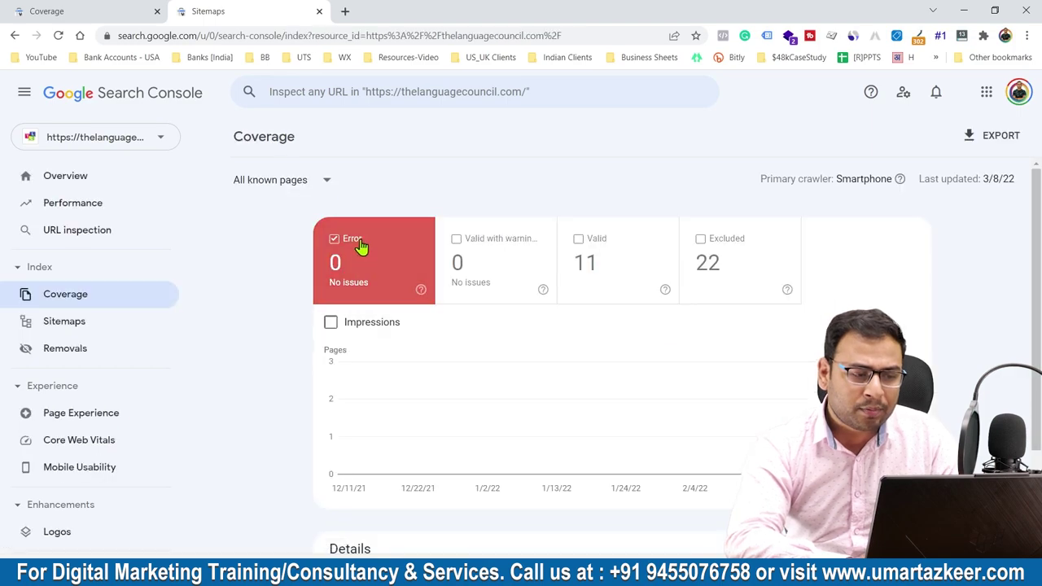
pyautogui.click(310, 184)
pyautogui.click(283, 285)
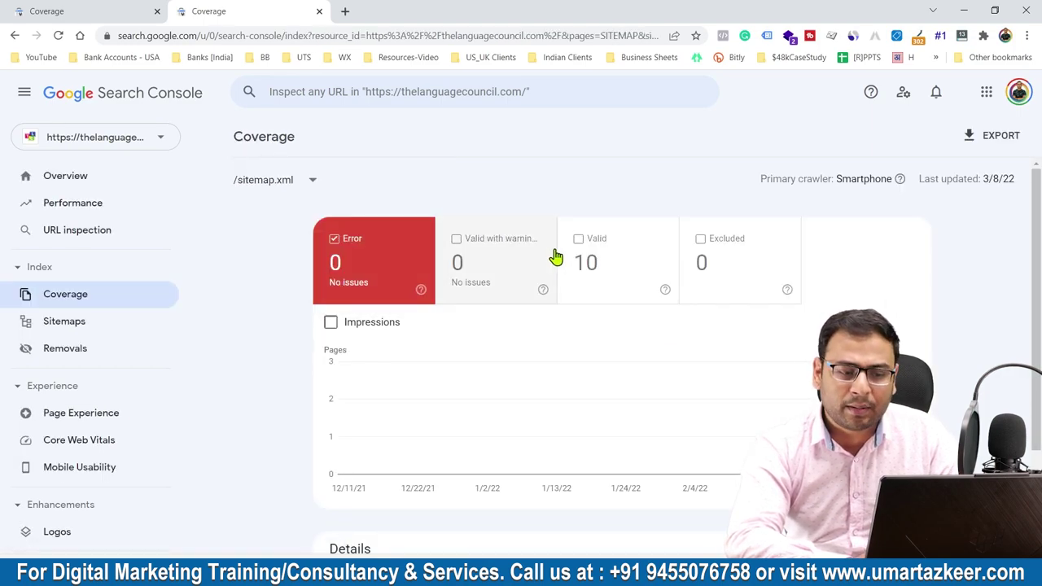
# Step: Compare the .xyz property's coverage with thelanguagecouncil.com's and set the latter's page filter to all known pages
pyautogui.click(65, 10)
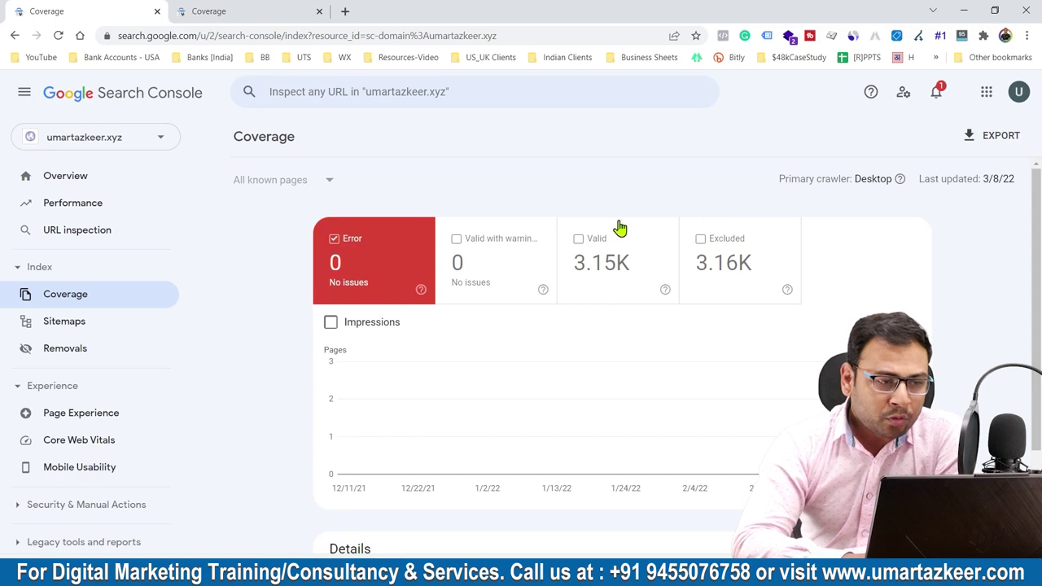
pyautogui.click(273, 9)
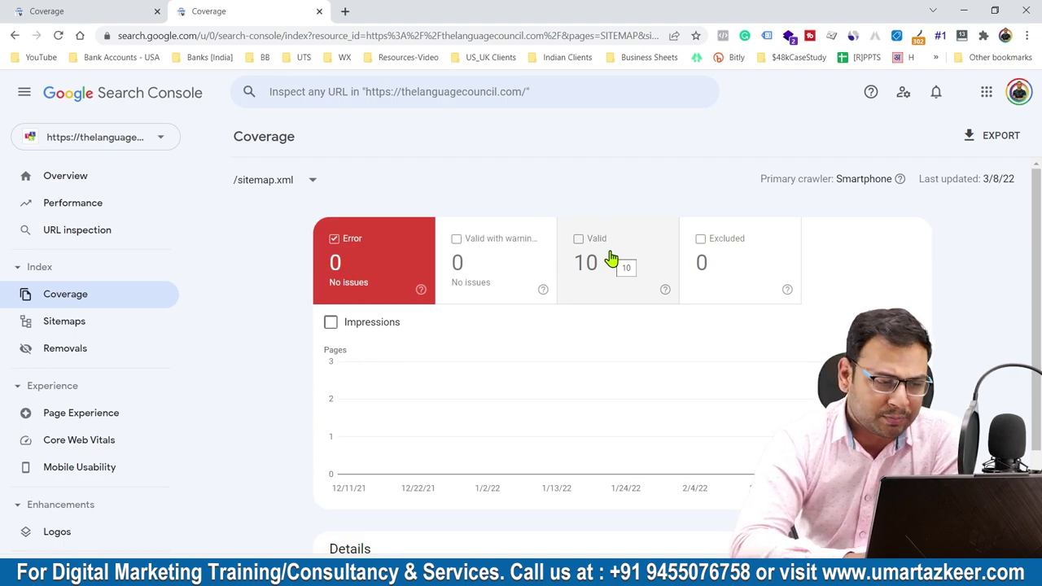
pyautogui.click(310, 184)
pyautogui.click(290, 180)
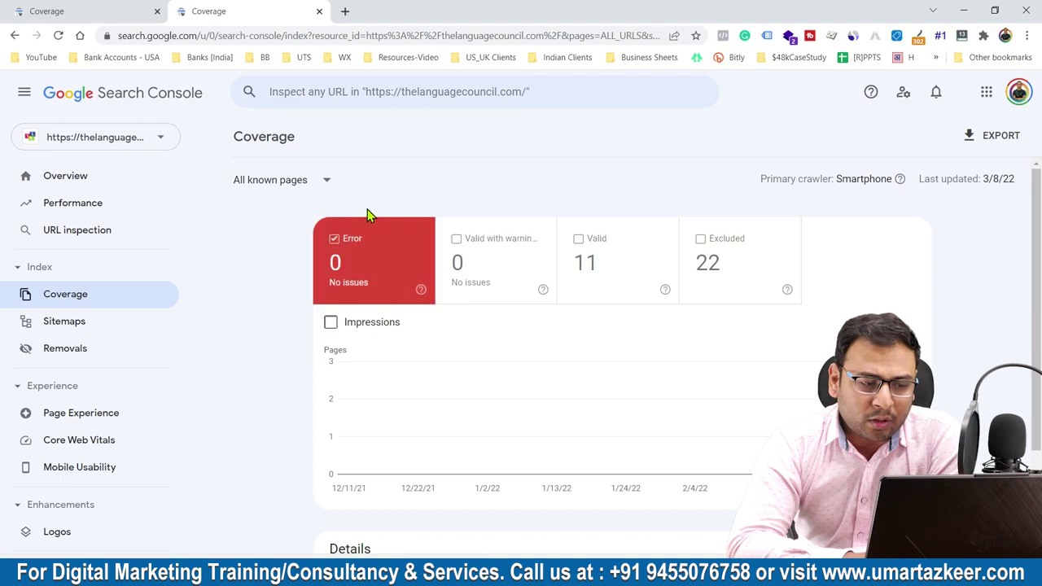
# Step: Examine the coverage details for error pages and include the Valid with warnings status in the report
pyautogui.scroll(-2, 337, 336)
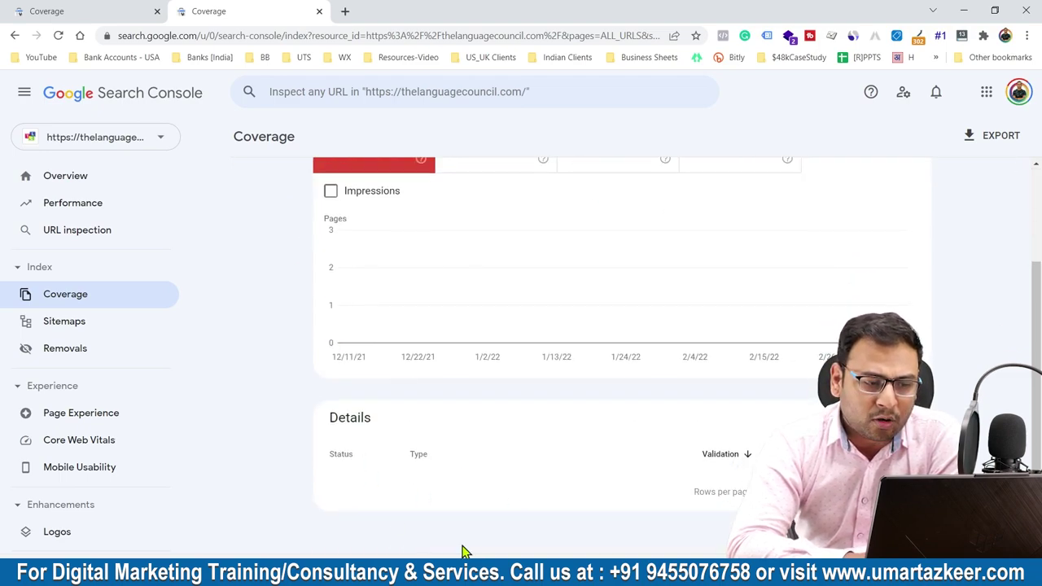
pyautogui.scroll(2, 419, 326)
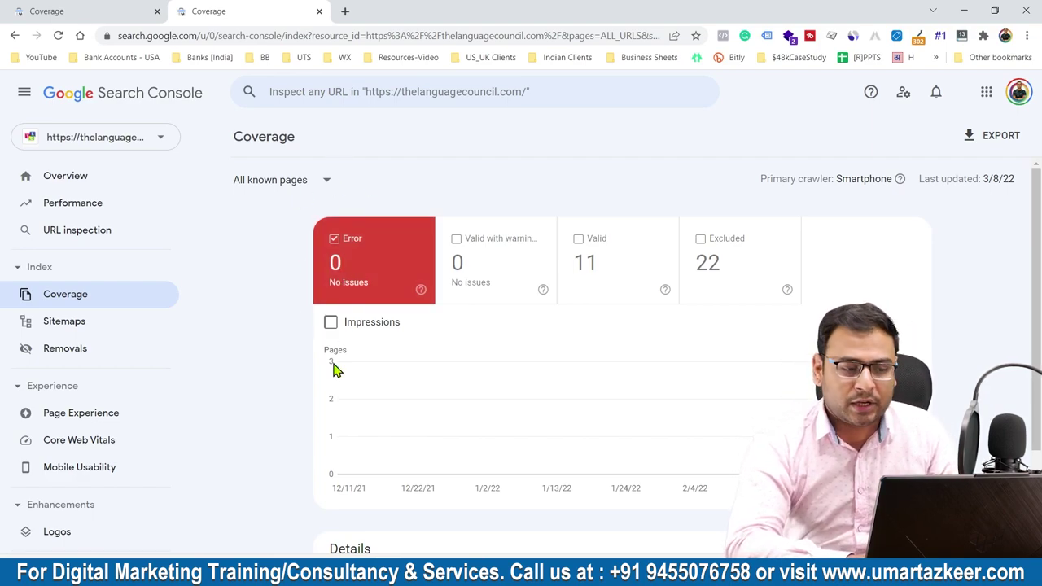
pyautogui.scroll(-2, 333, 368)
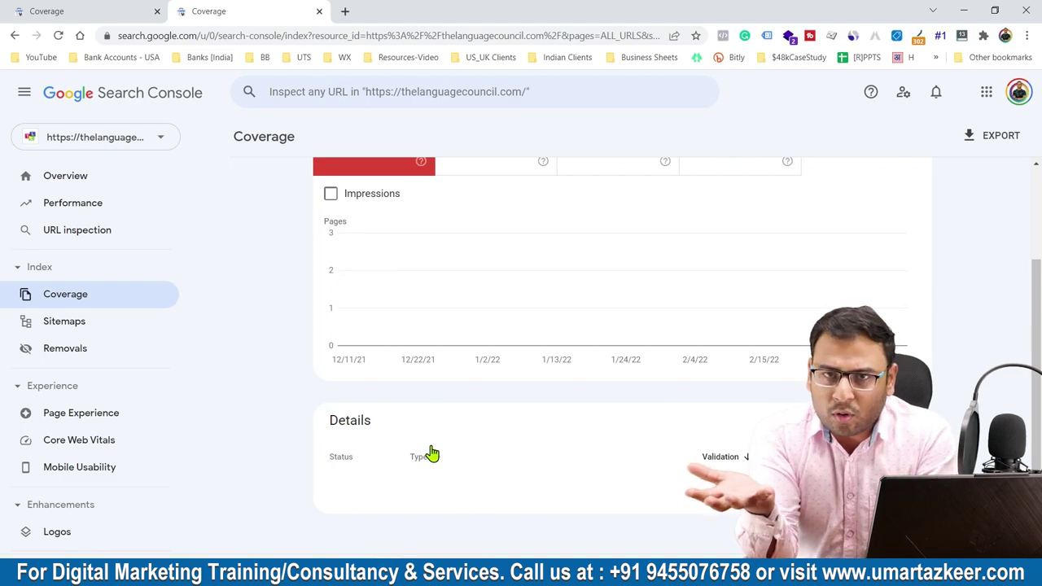
pyautogui.scroll(2, 432, 454)
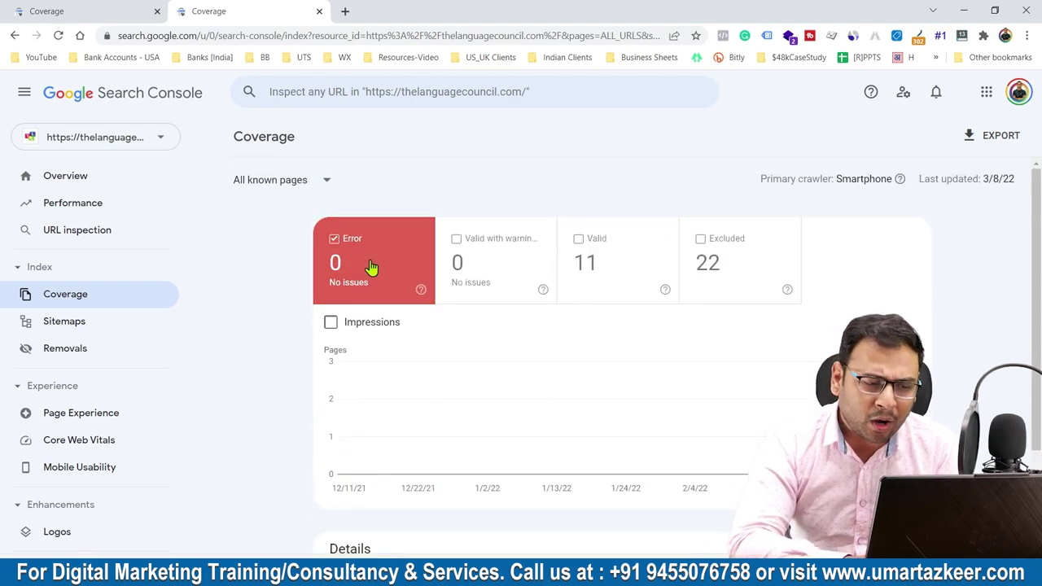
pyautogui.click(478, 261)
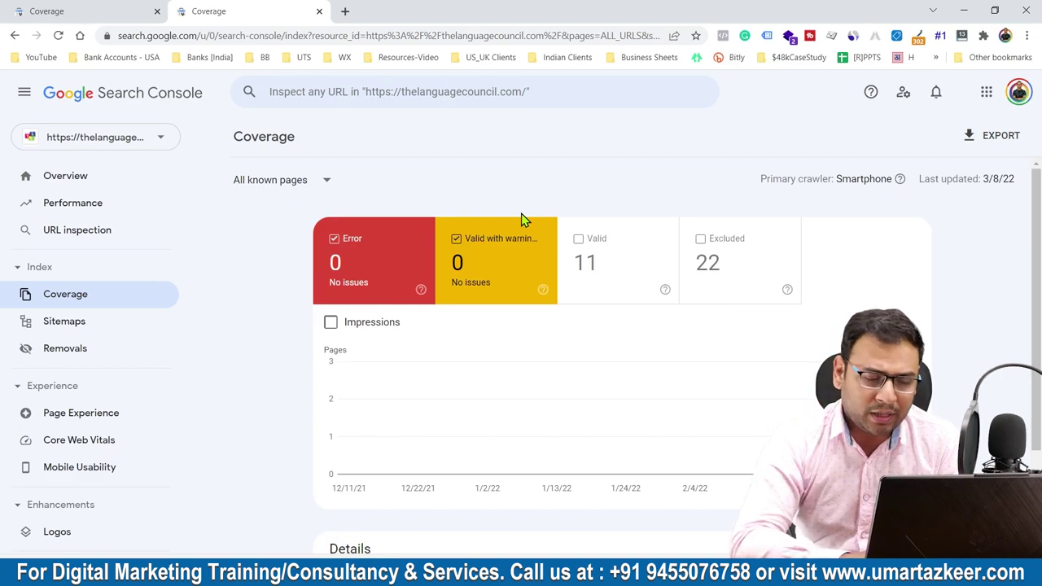
pyautogui.scroll(-2, 501, 493)
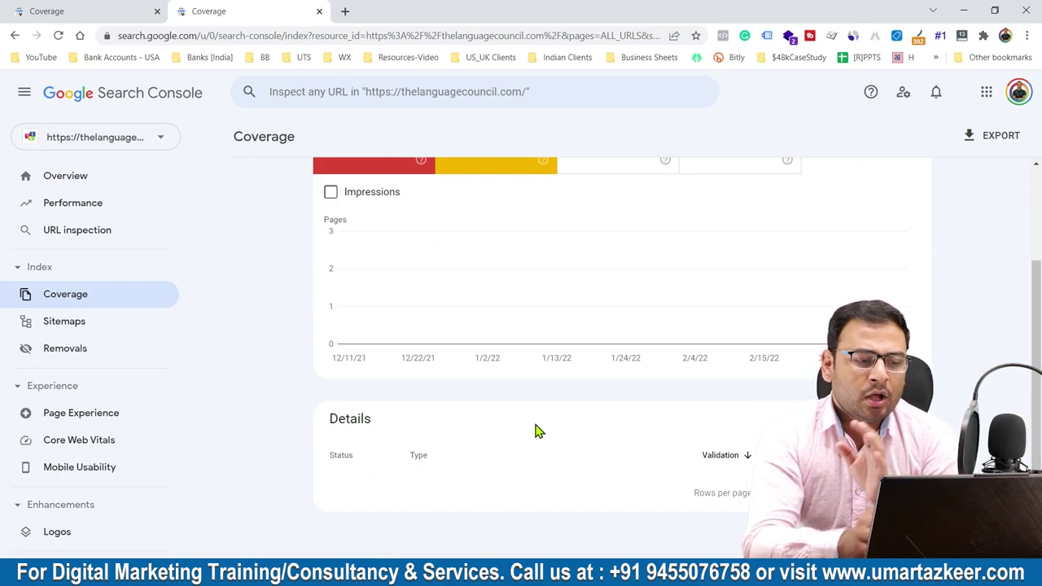
pyautogui.scroll(2, 535, 431)
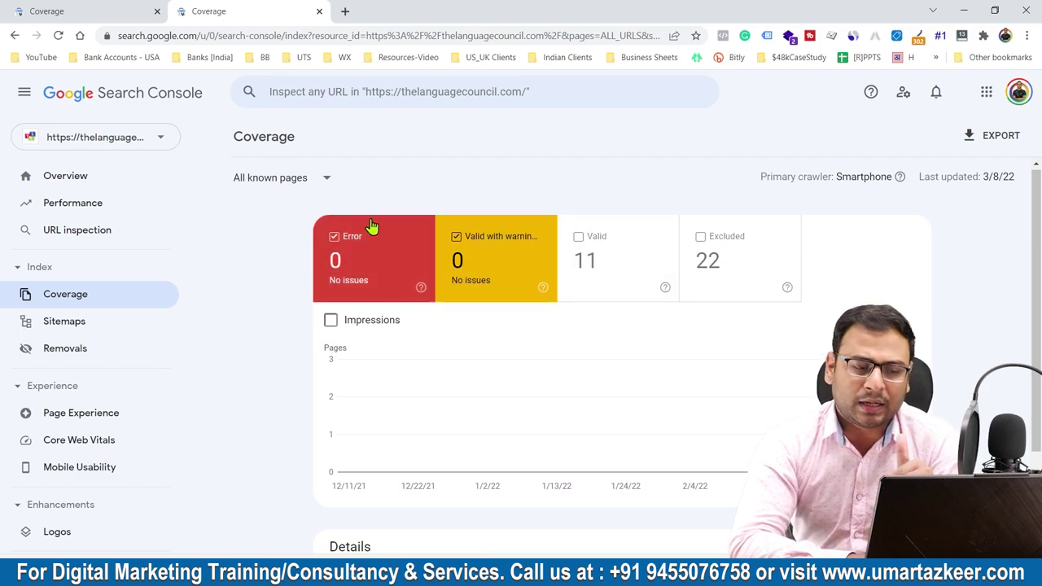
pyautogui.scroll(-1, 534, 237)
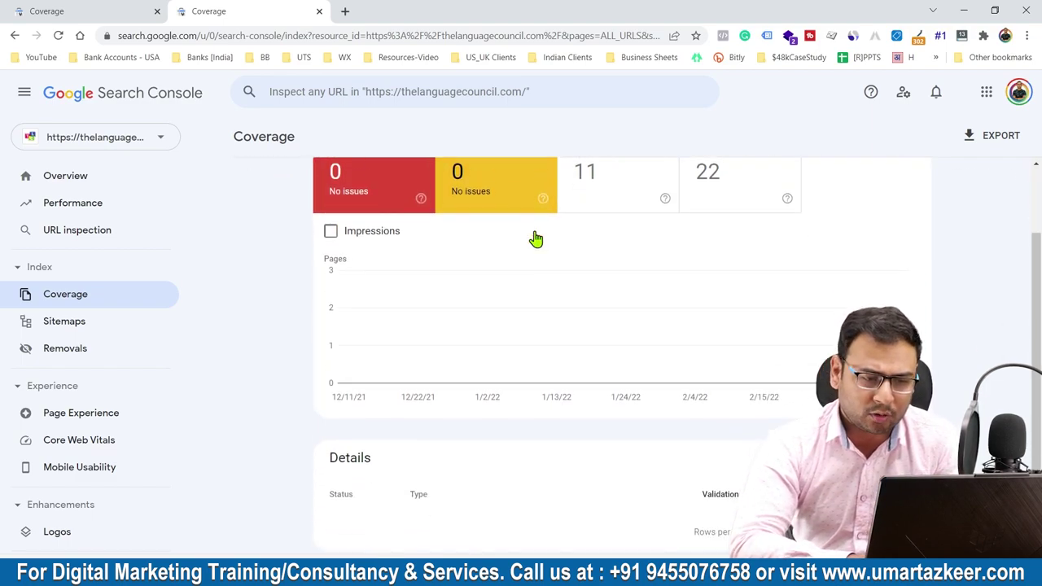
pyautogui.scroll(1, 533, 238)
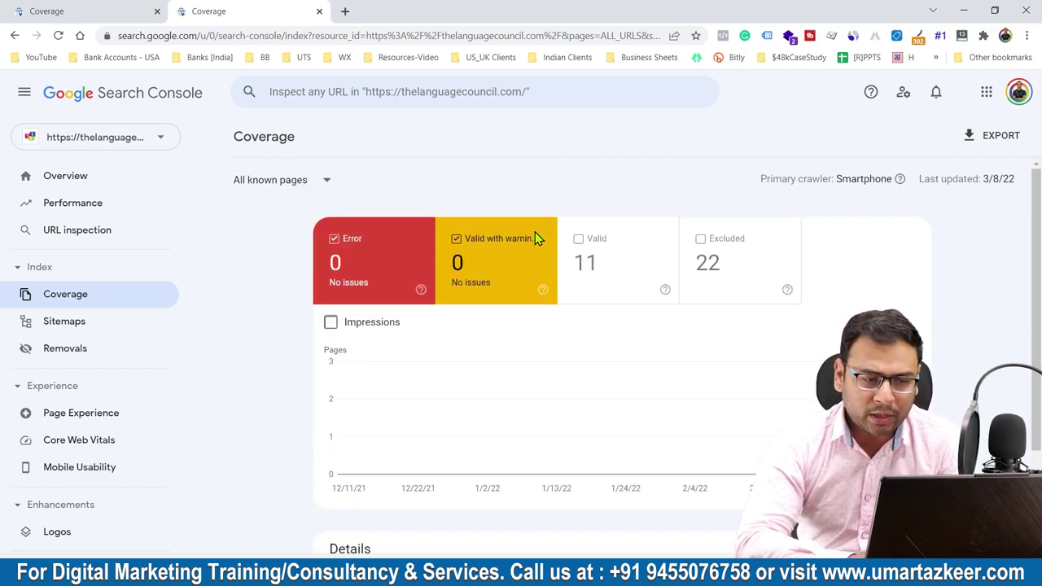
# Step: Include the Valid status in the coverage report and examine the types of valid pages in its details
pyautogui.click(619, 254)
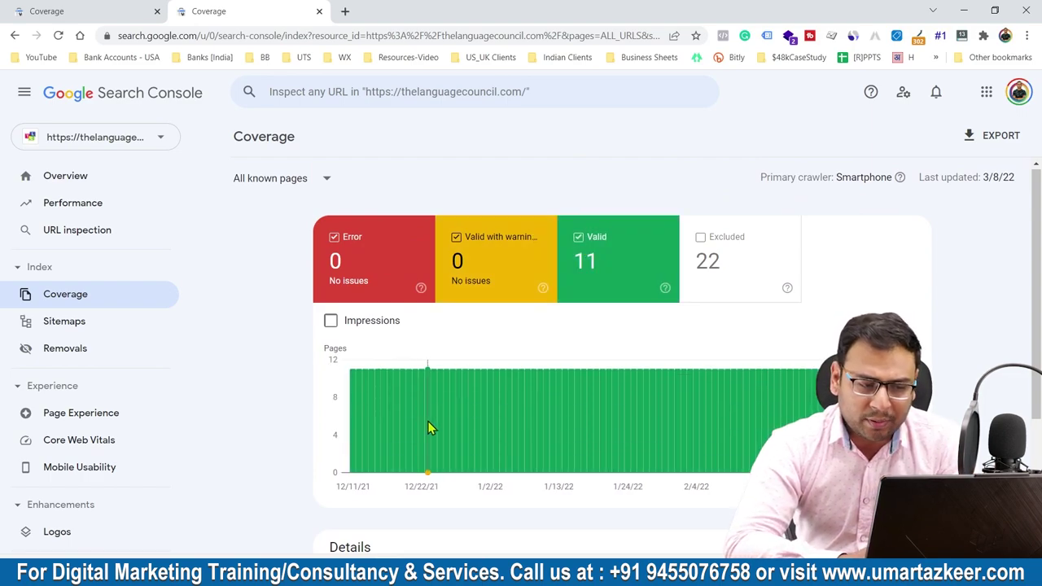
pyautogui.scroll(-3, 681, 411)
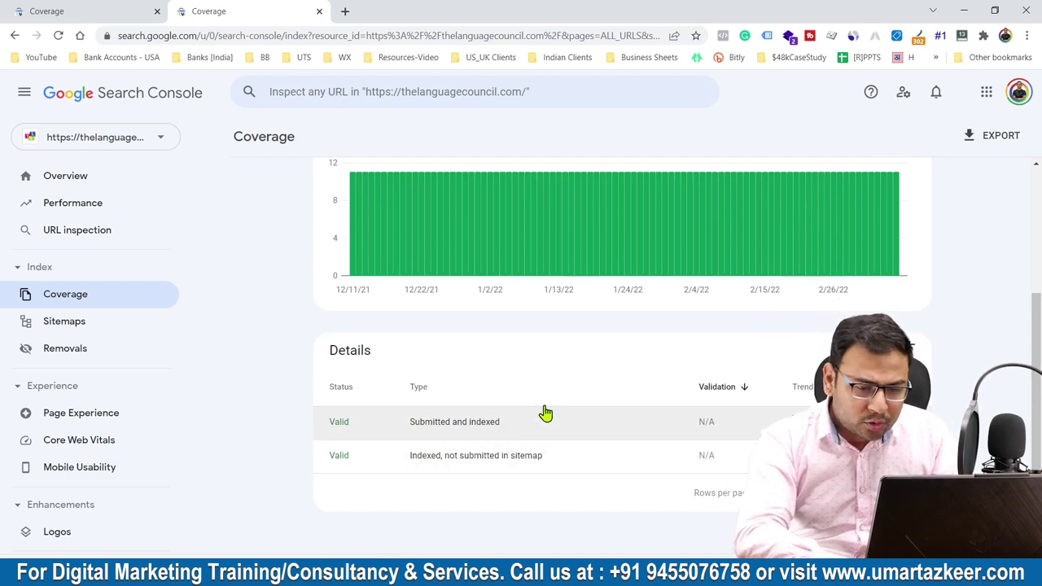
pyautogui.scroll(2, 549, 281)
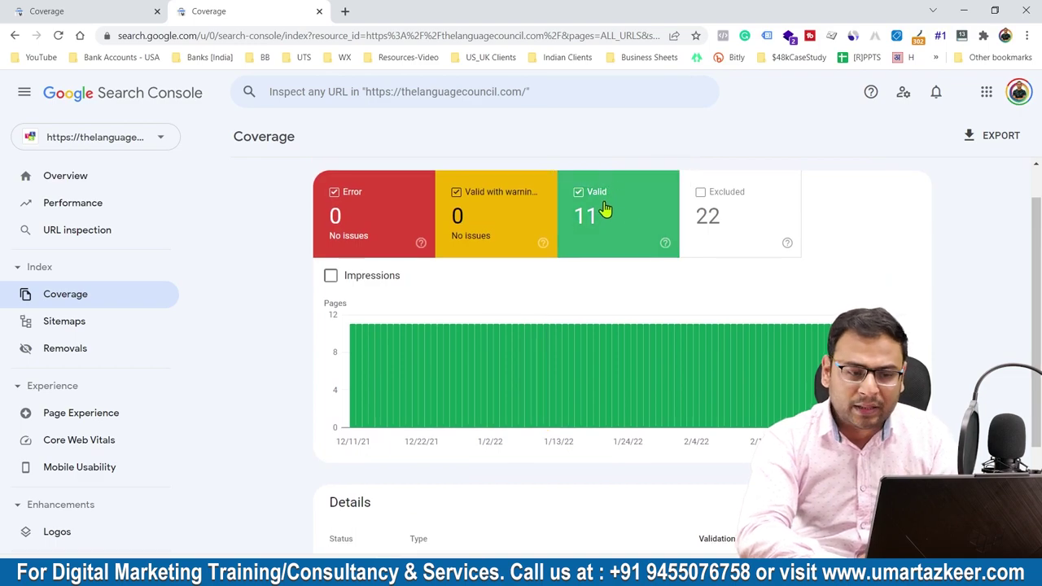
pyautogui.scroll(-2, 599, 465)
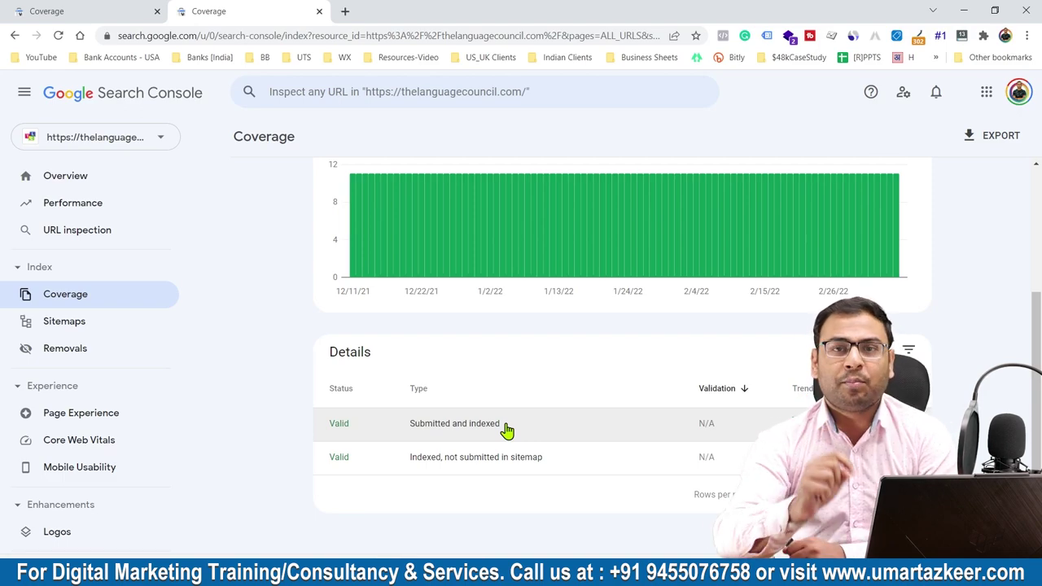
# Step: Include the Excluded status in the coverage report and remove the Valid, Valid with warnings and Error statuses
pyautogui.scroll(3, 639, 428)
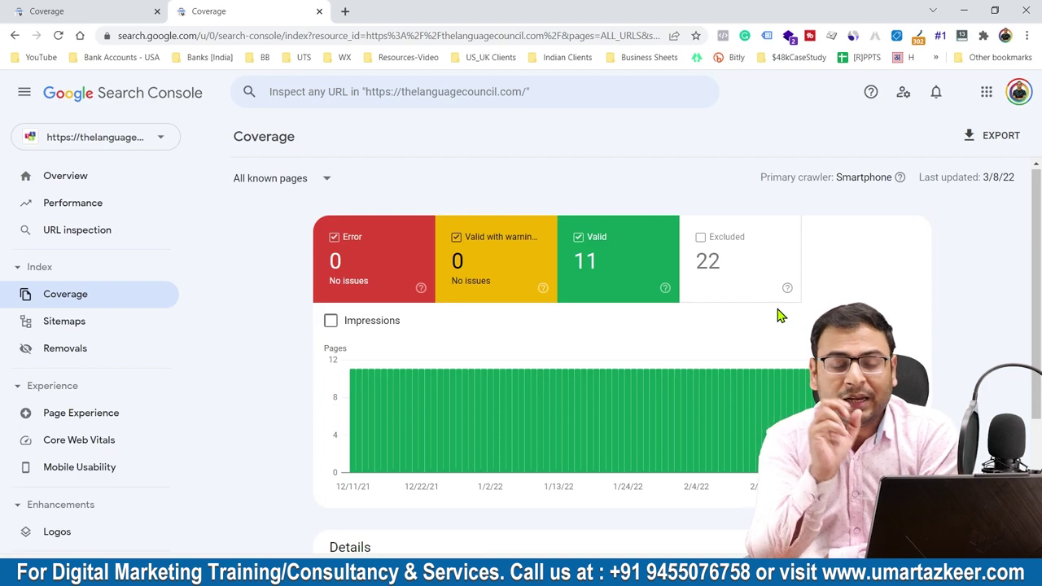
pyautogui.click(728, 271)
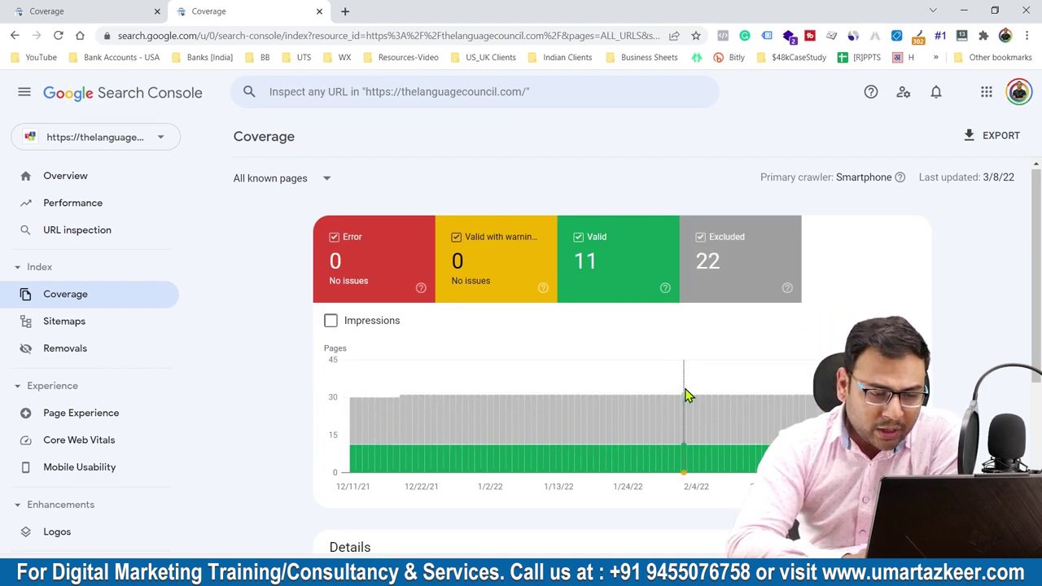
pyautogui.scroll(-1, 685, 395)
pyautogui.click(641, 197)
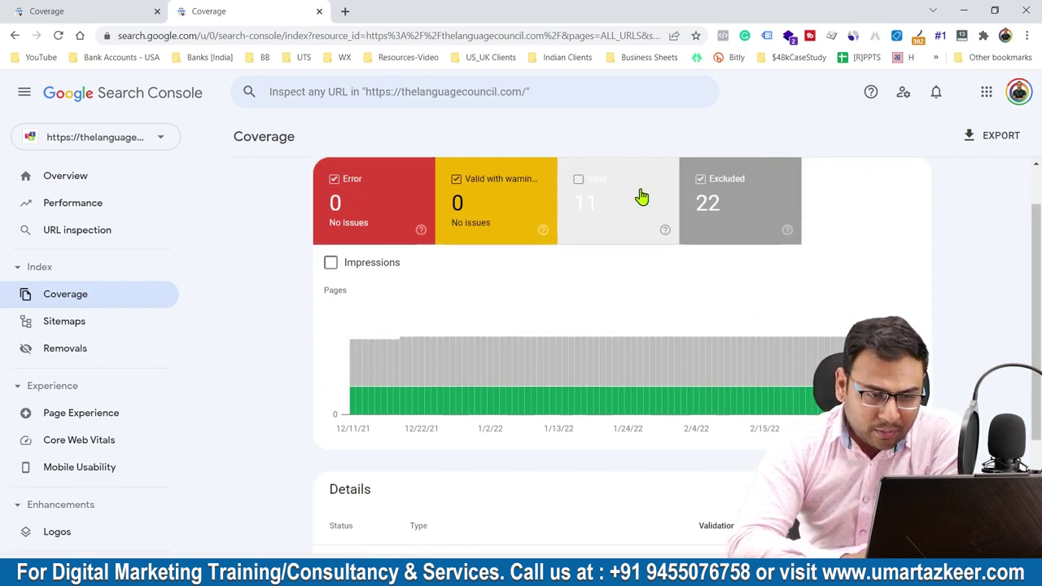
pyautogui.click(512, 204)
pyautogui.click(393, 220)
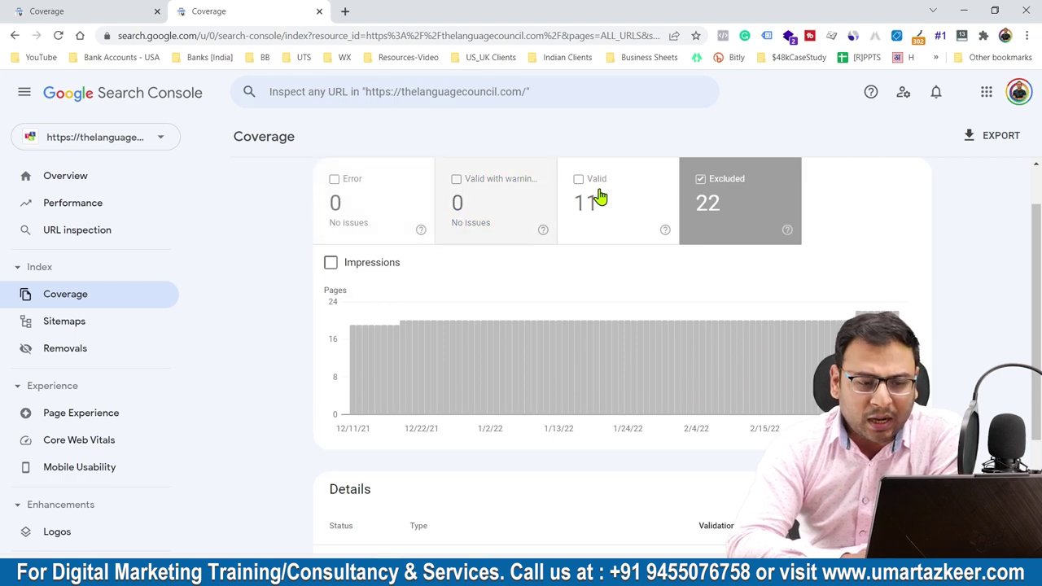
# Step: Examine the exclusion types listed in the coverage details for thelanguagecouncil.com
pyautogui.scroll(-3, 681, 449)
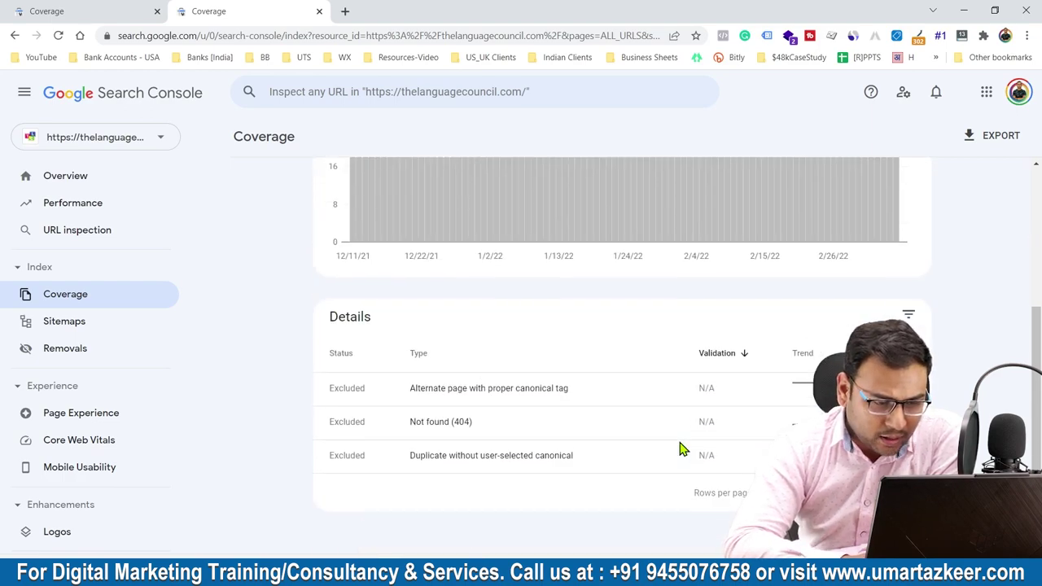
pyautogui.scroll(1, 489, 312)
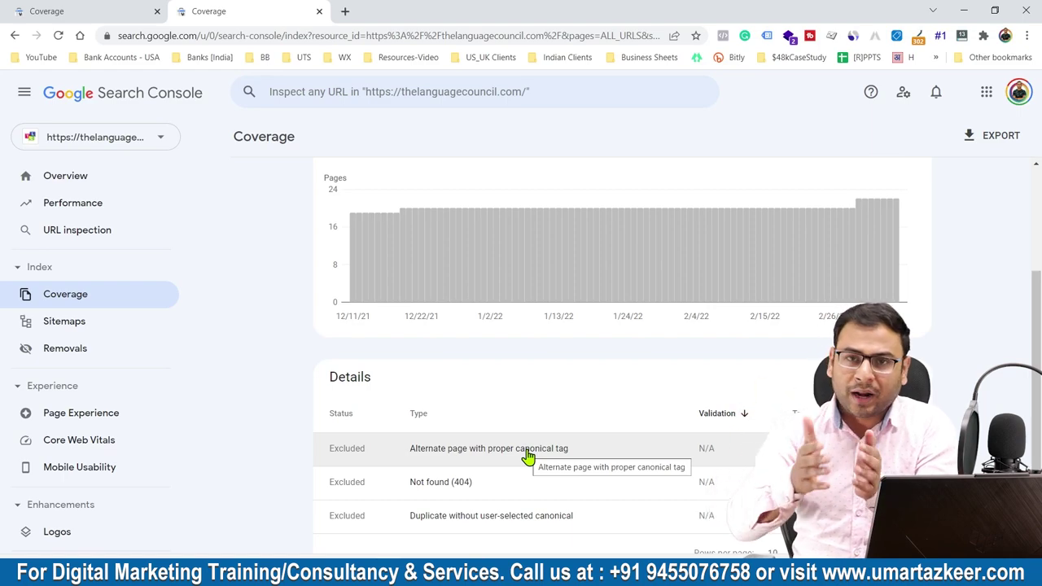
pyautogui.scroll(2, 688, 374)
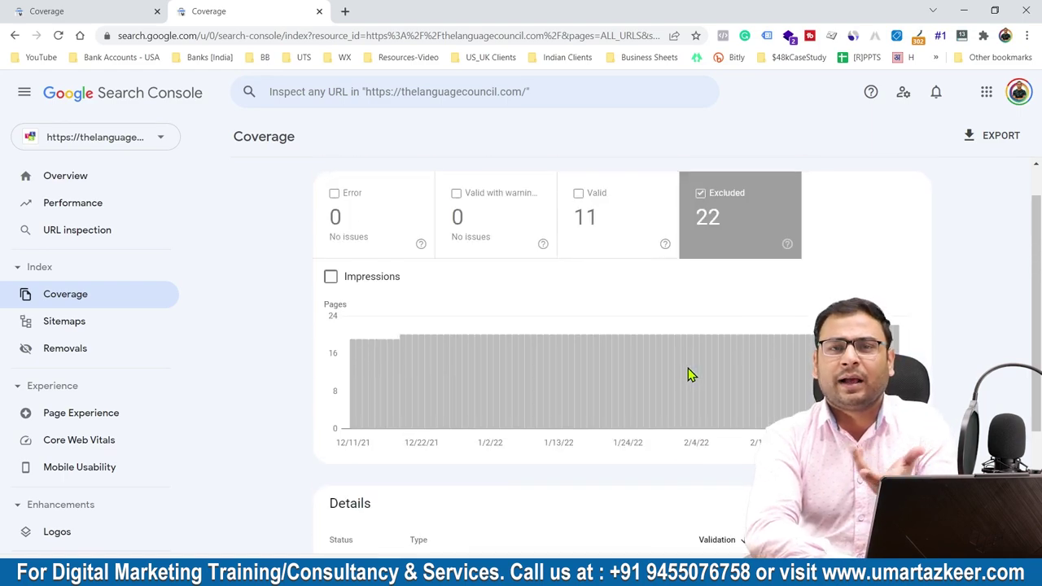
pyautogui.scroll(-1, 705, 357)
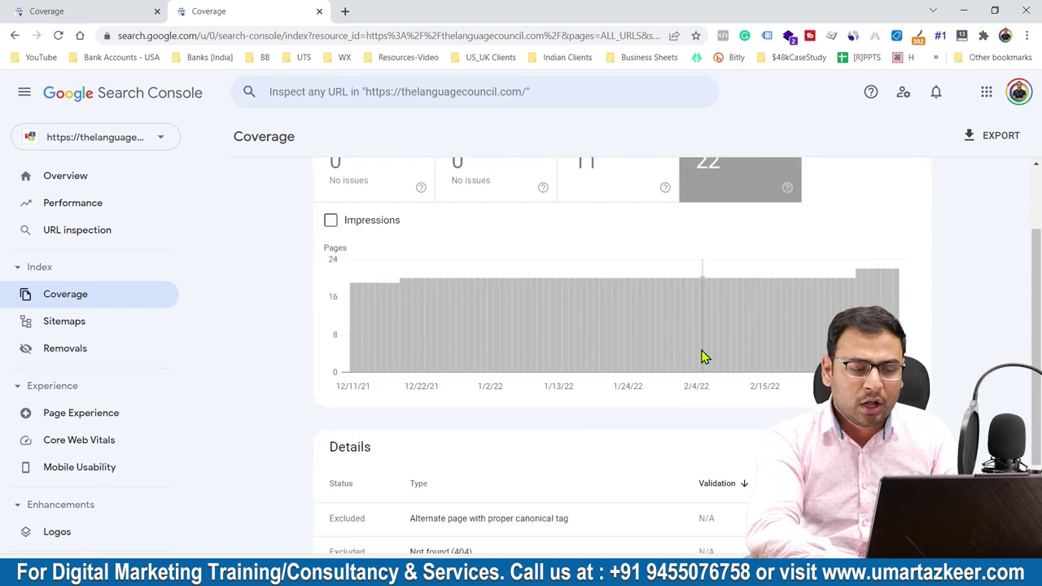
# Step: Open the "Alternate page with proper canonical tag" issue and visit its example URL thelanguagecouncil.com/about.html
pyautogui.scroll(-2, 668, 363)
pyautogui.click(437, 396)
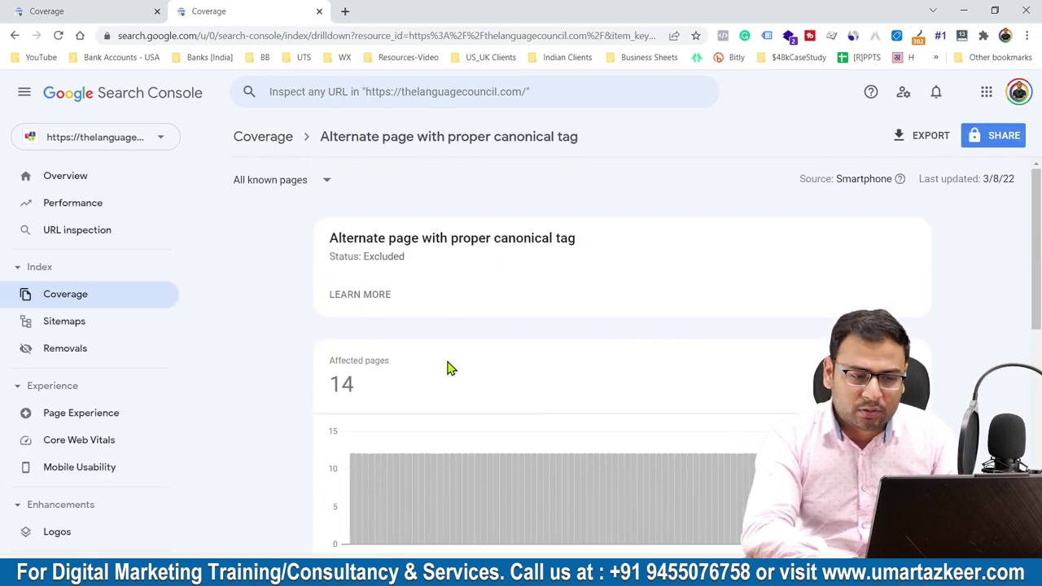
pyautogui.scroll(-5, 521, 383)
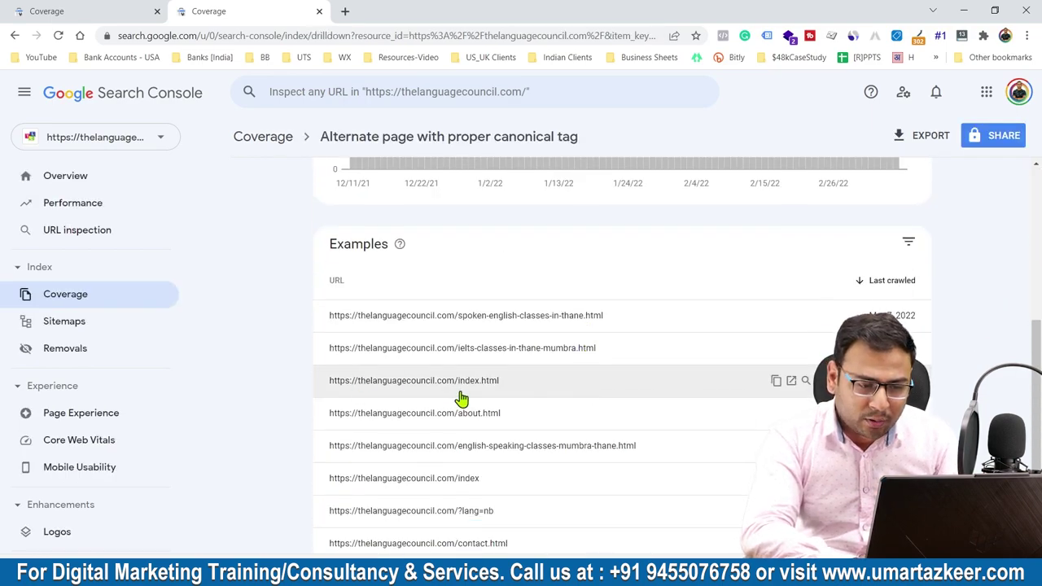
pyautogui.click(791, 413)
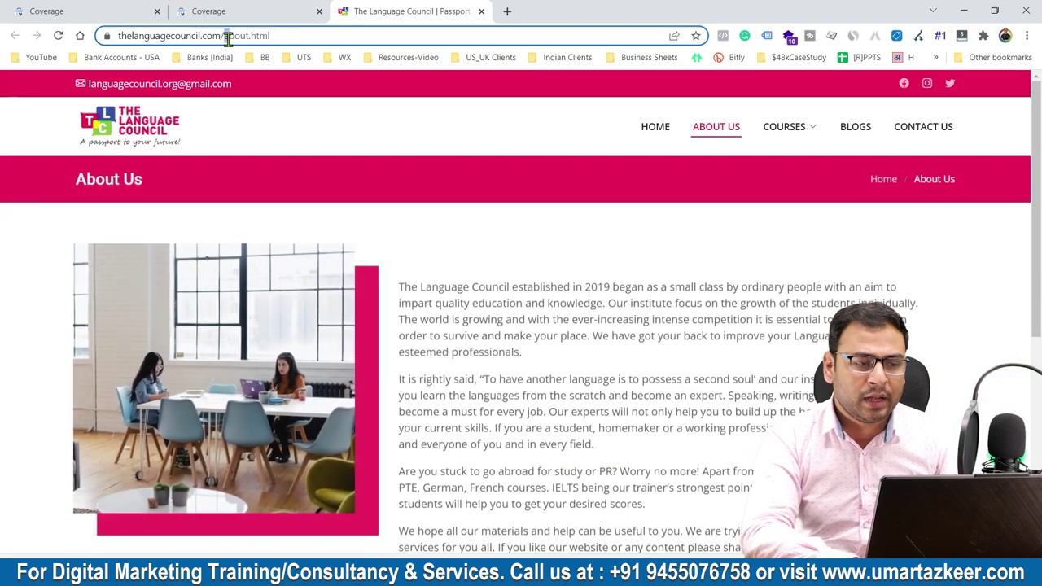
# Step: Remove the .html extension from the About page's address and load thelanguagecouncil.com/about
pyautogui.moveTo(228, 35); pyautogui.dragTo(305, 35)
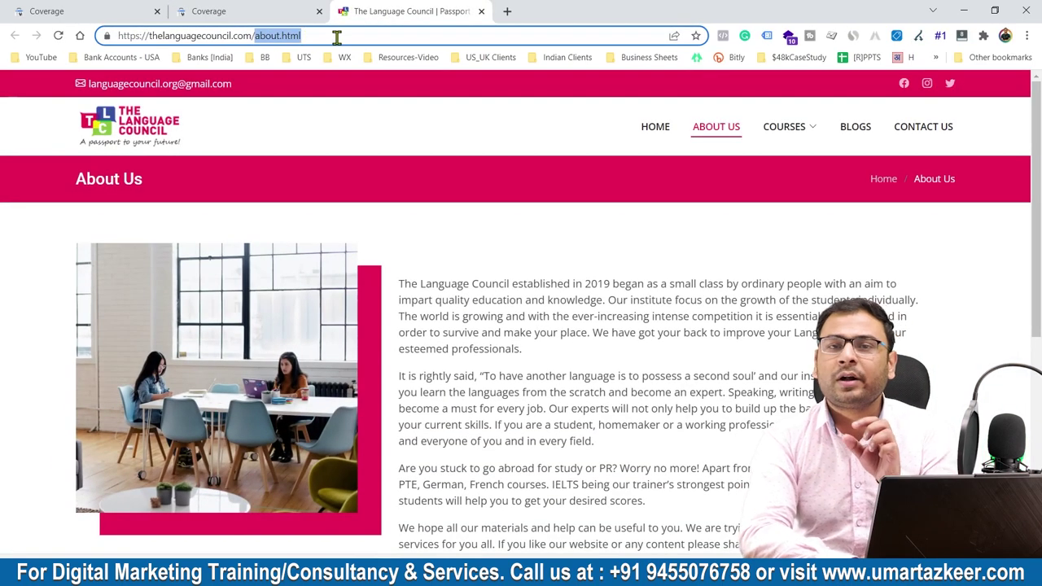
pyautogui.click(336, 36)
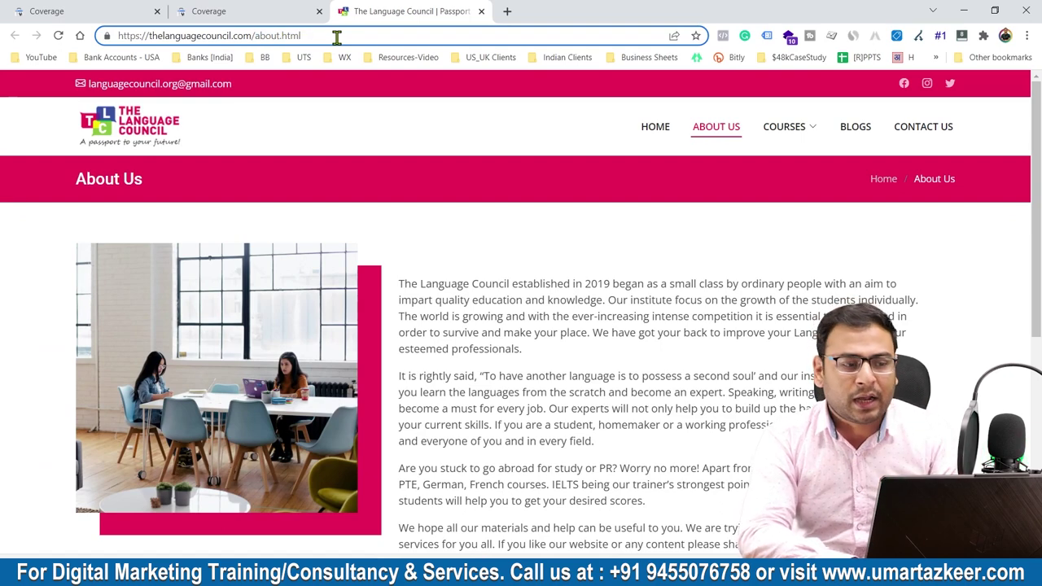
pyautogui.moveTo(258, 36); pyautogui.dragTo(344, 38)
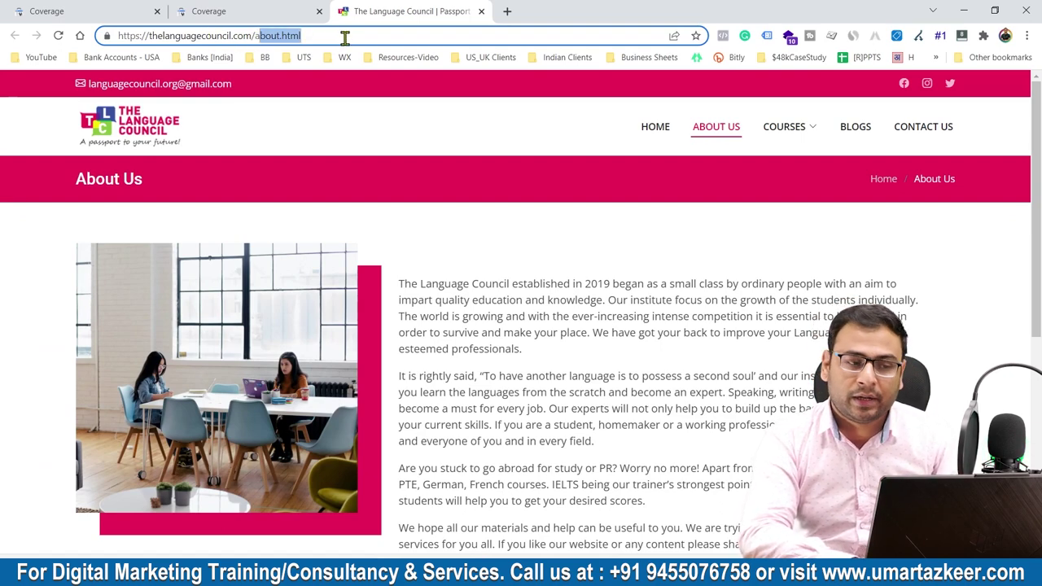
pyautogui.click(345, 37)
pyautogui.press('BackSpace')
pyautogui.press('BackSpace')
pyautogui.press('BackSpace')
pyautogui.press('BackSpace')
pyautogui.press('BackSpace')
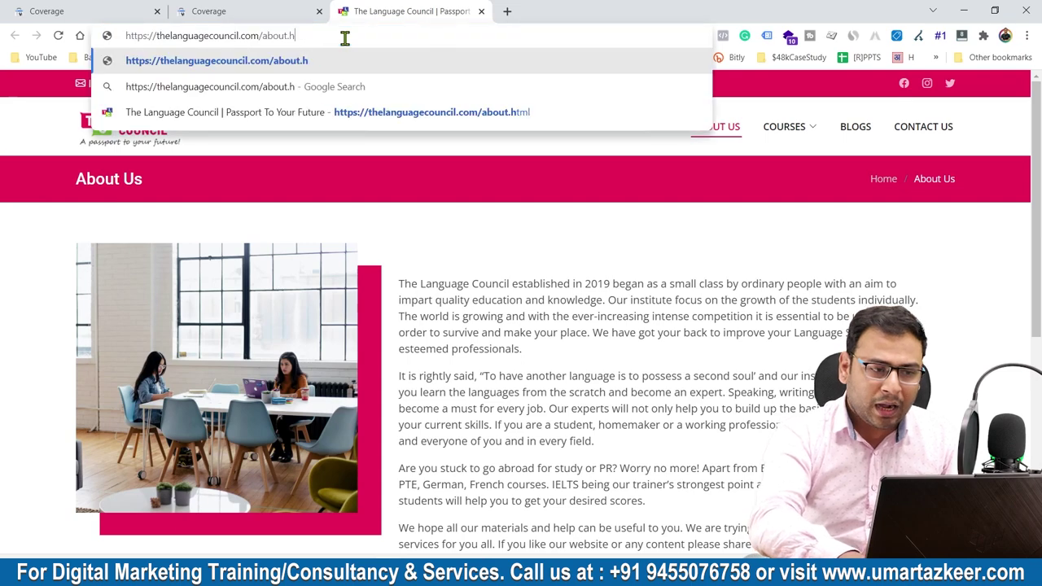
pyautogui.press('Return')
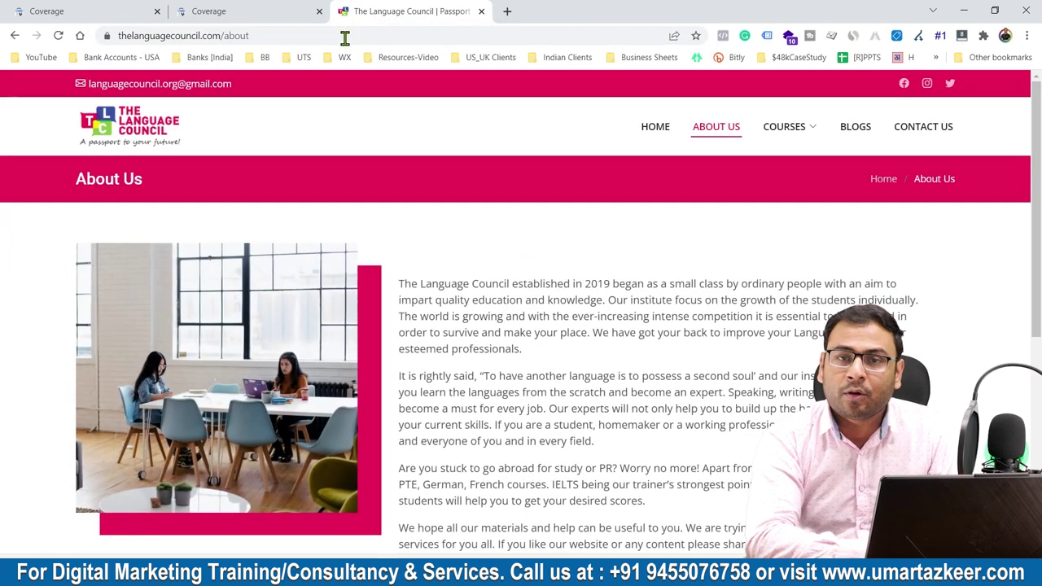
# Step: Copy the About page's address and load its .html version, thelanguagecouncil.com/about.html, in a new browser tab
pyautogui.click(345, 38)
pyautogui.hotkey('ctrl', 'c')
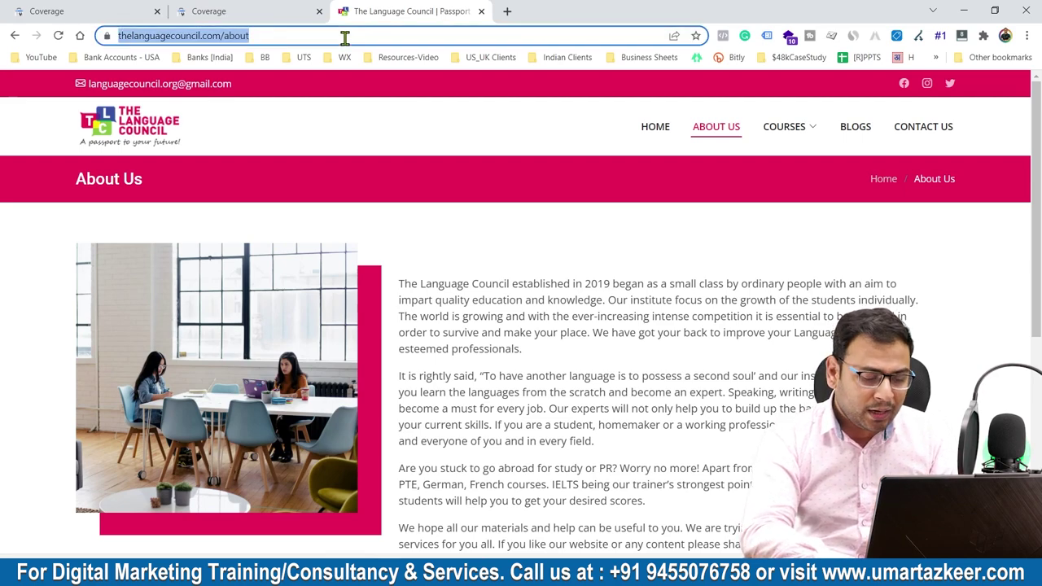
pyautogui.click(507, 11)
pyautogui.hotkey('ctrl', 'v')
pyautogui.write('.html')
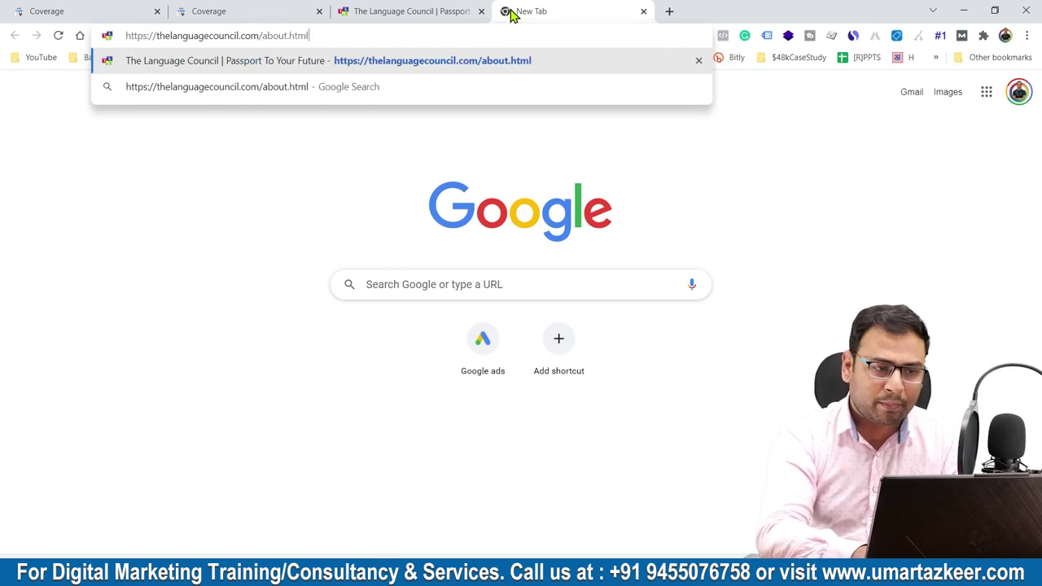
pyautogui.press('Return')
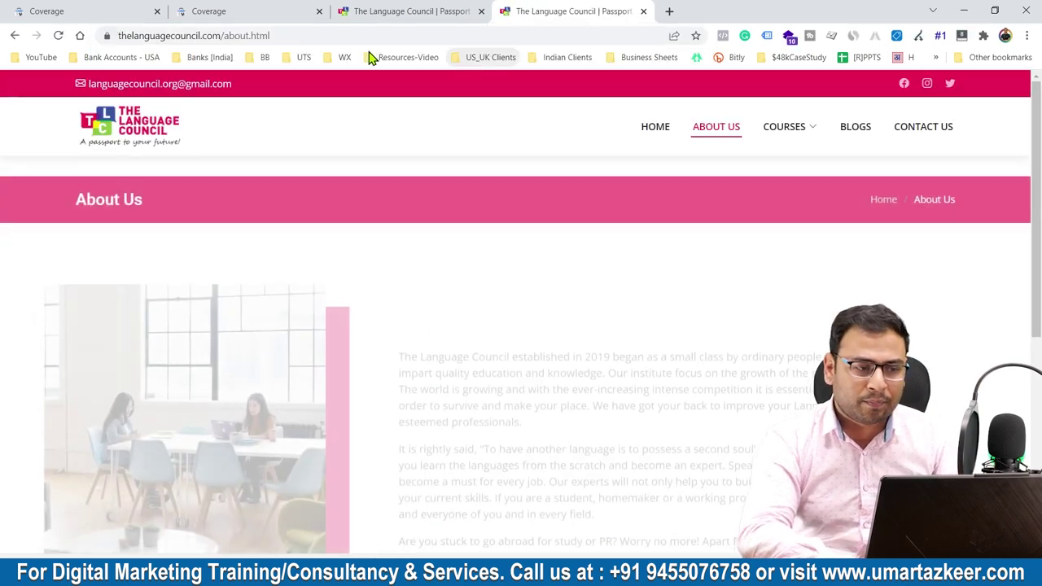
# Step: Compare the /about and /about.html versions of the page, highlighting the .html extension in the address
pyautogui.click(342, 36)
pyautogui.click(419, 11)
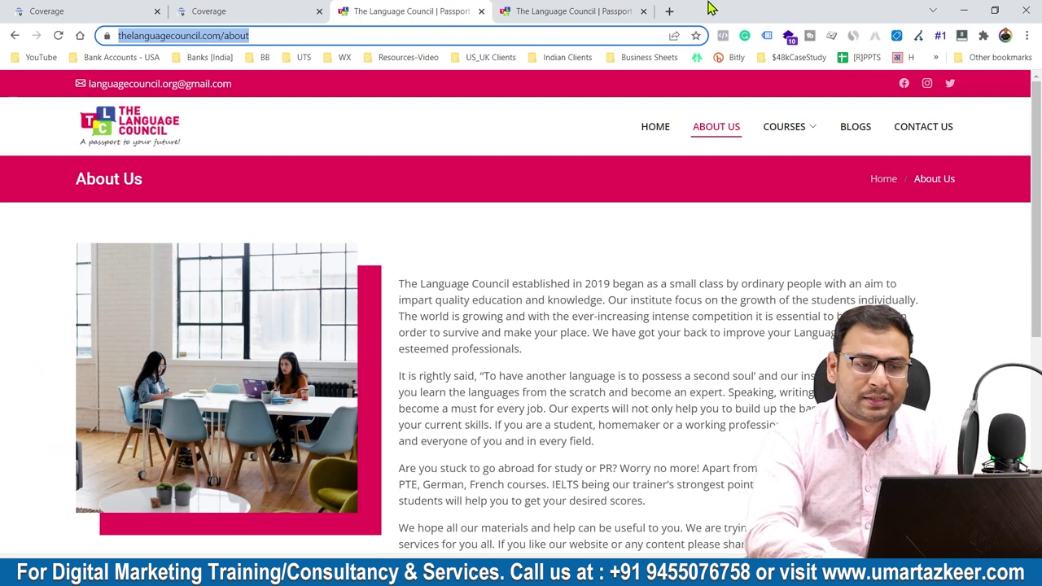
pyautogui.click(606, 11)
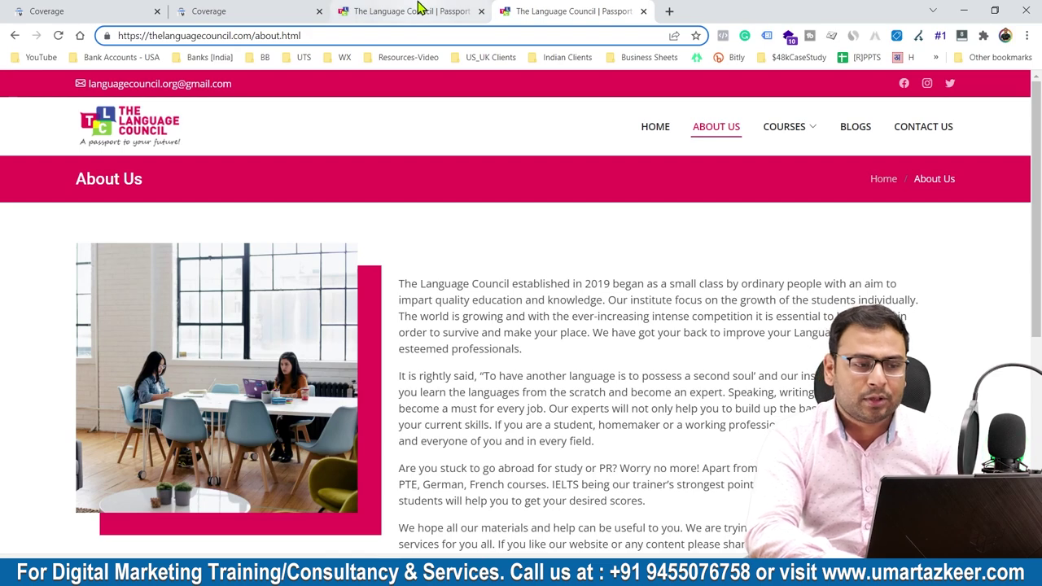
pyautogui.hotkey('ctrl', 'shift', 'Tab')
pyautogui.click(533, 8)
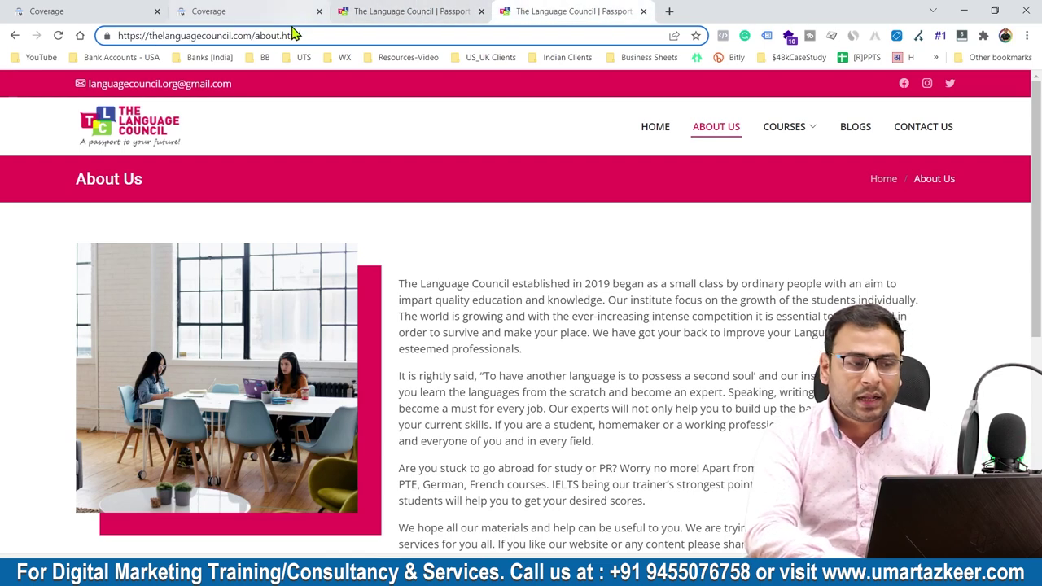
pyautogui.moveTo(280, 35); pyautogui.dragTo(306, 36)
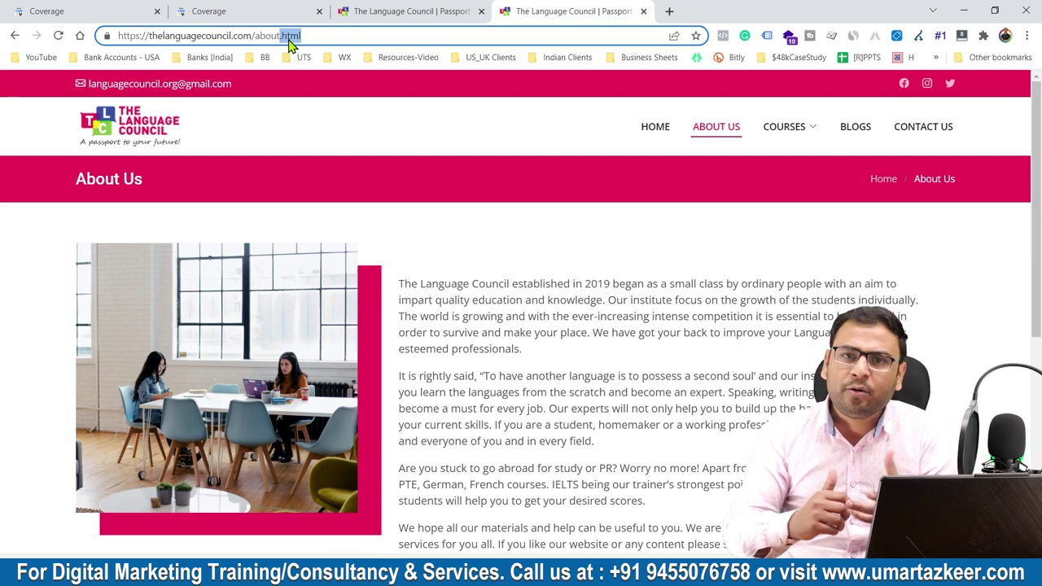
pyautogui.click(403, 12)
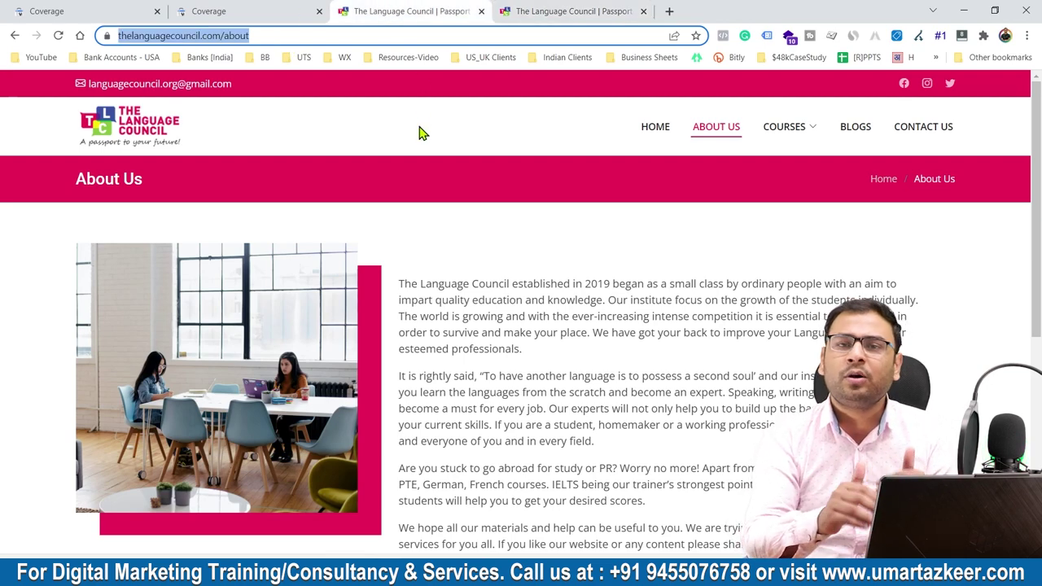
pyautogui.click(501, 15)
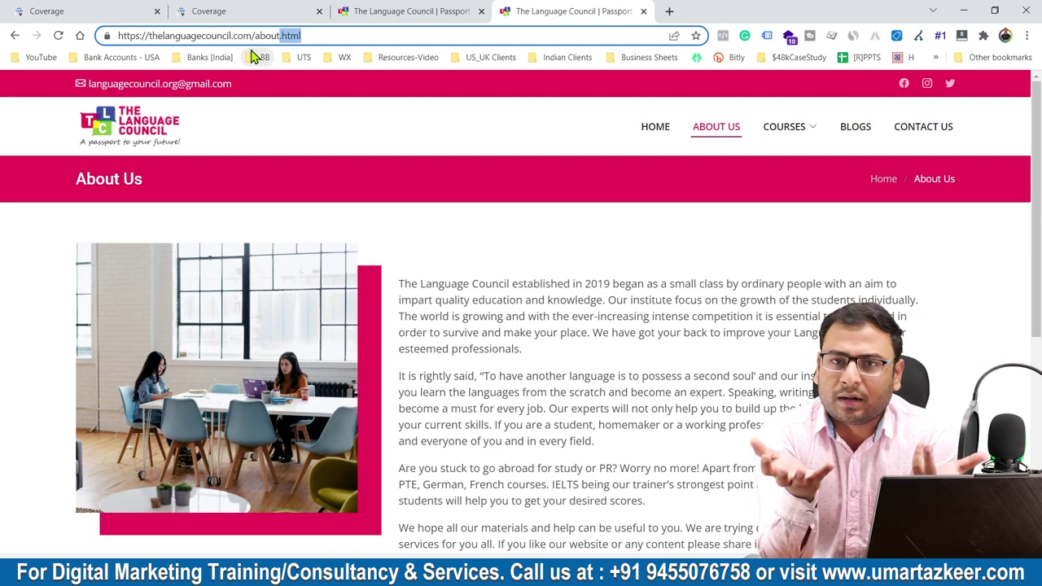
pyautogui.click(366, 11)
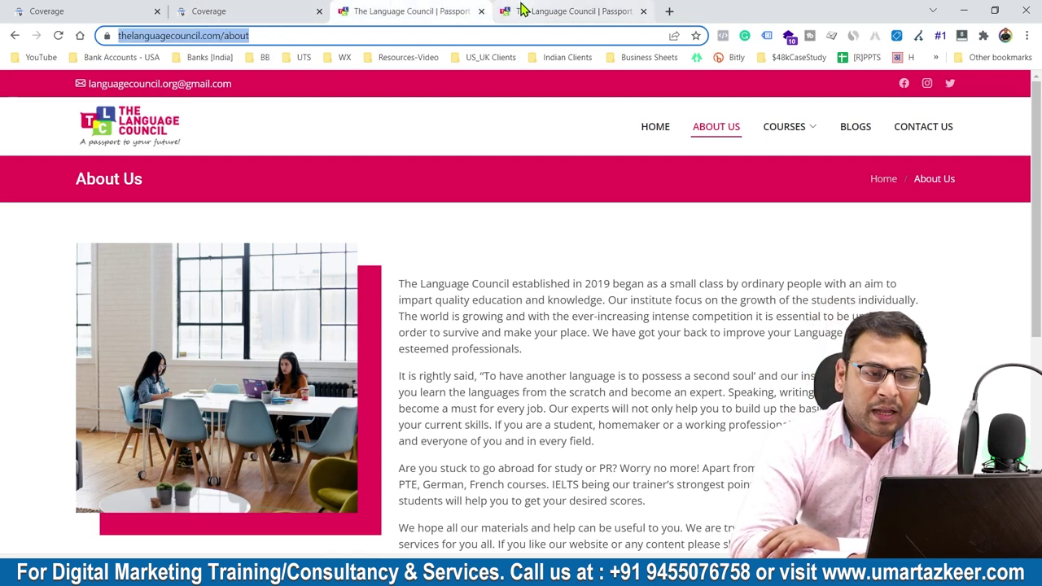
pyautogui.hotkey('ctrl', 'Tab')
pyautogui.click(437, 10)
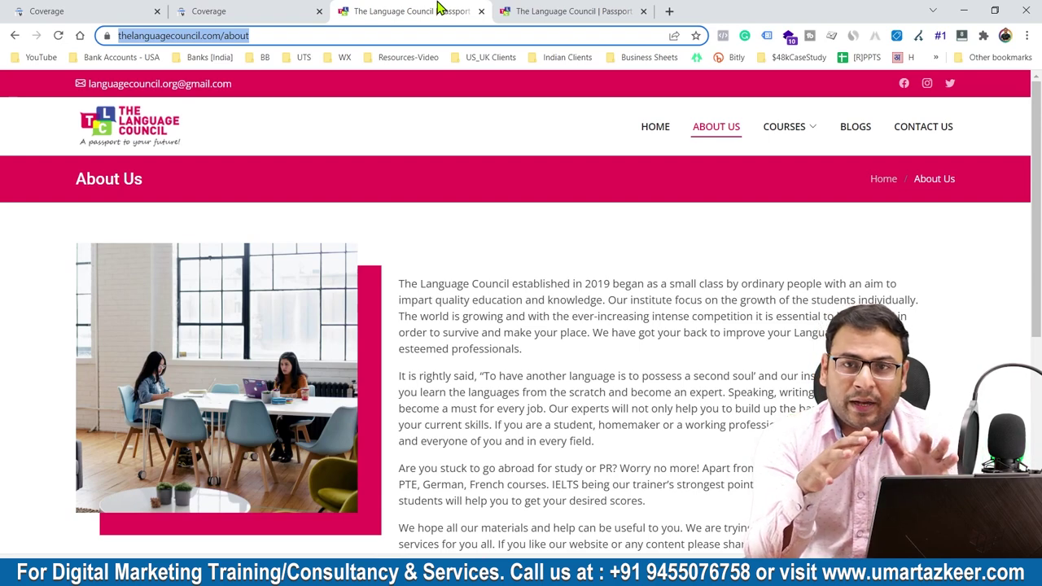
# Step: Review the pages affected by "Alternate page with proper canonical tag" and those excluded as "Not found (404)" in Search Console
pyautogui.click(293, 10)
pyautogui.scroll(5, 598, 301)
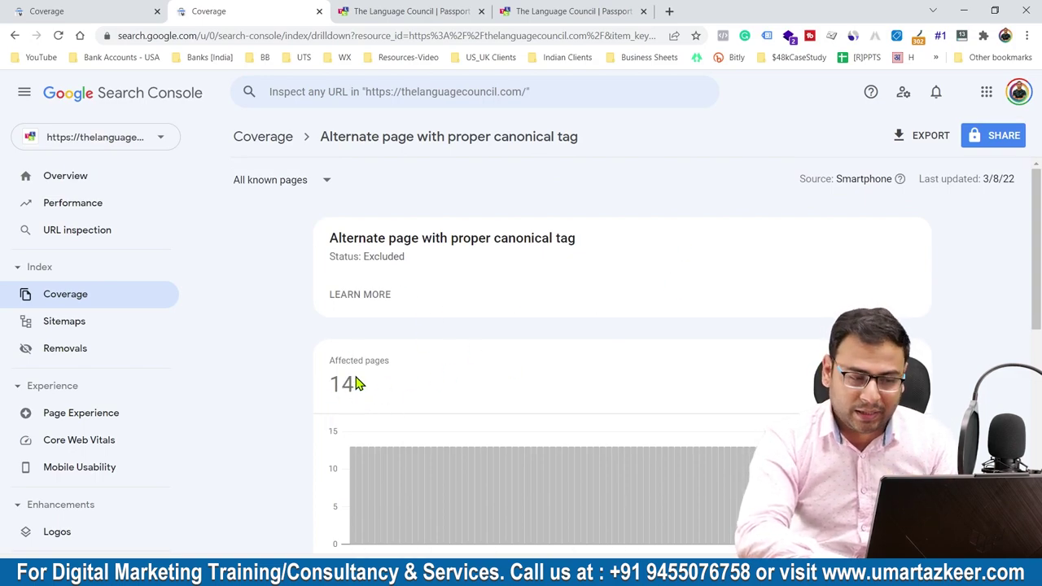
pyautogui.scroll(-4, 340, 389)
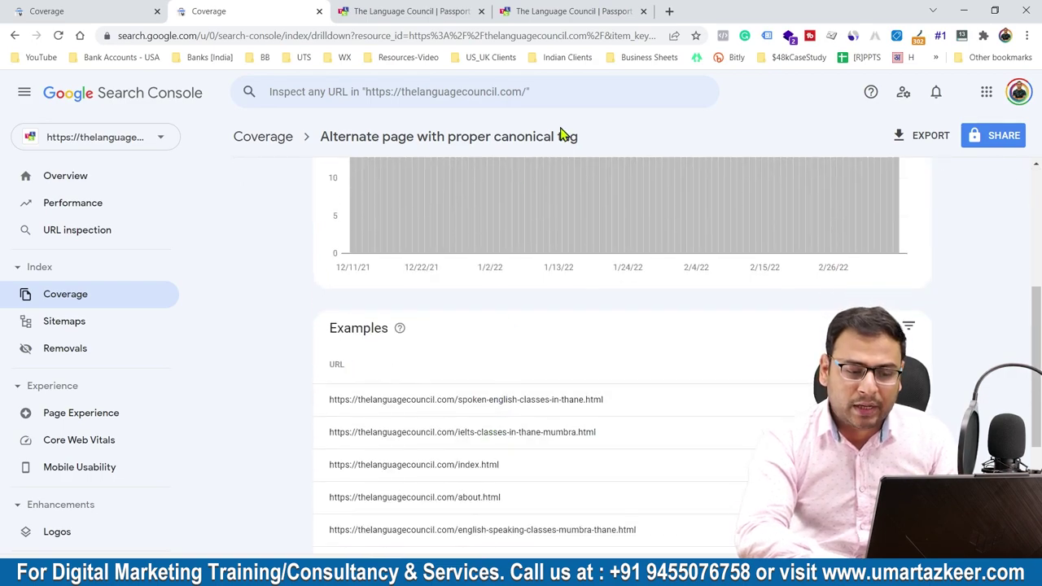
pyautogui.click(14, 36)
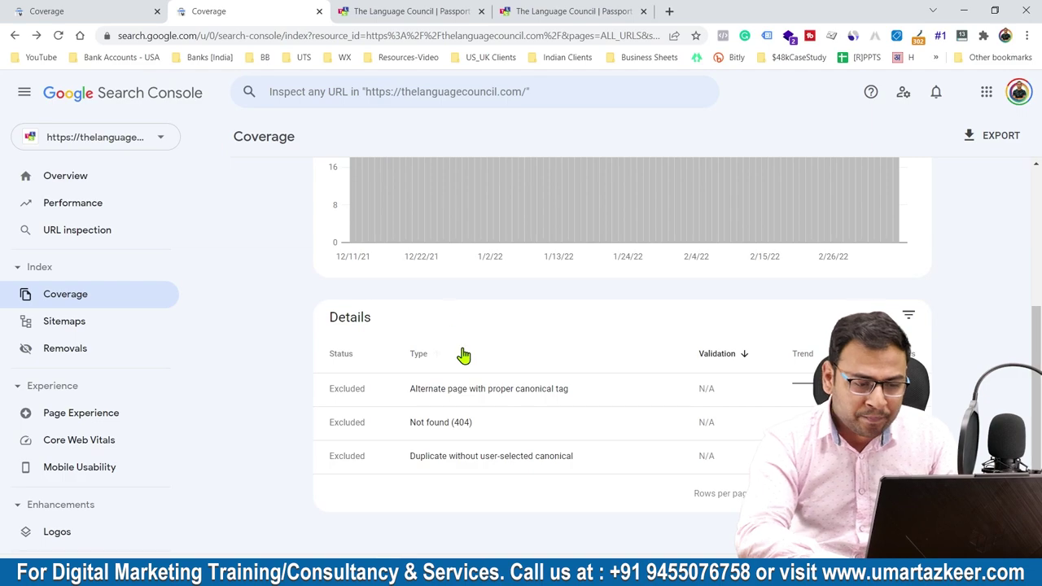
pyautogui.click(456, 432)
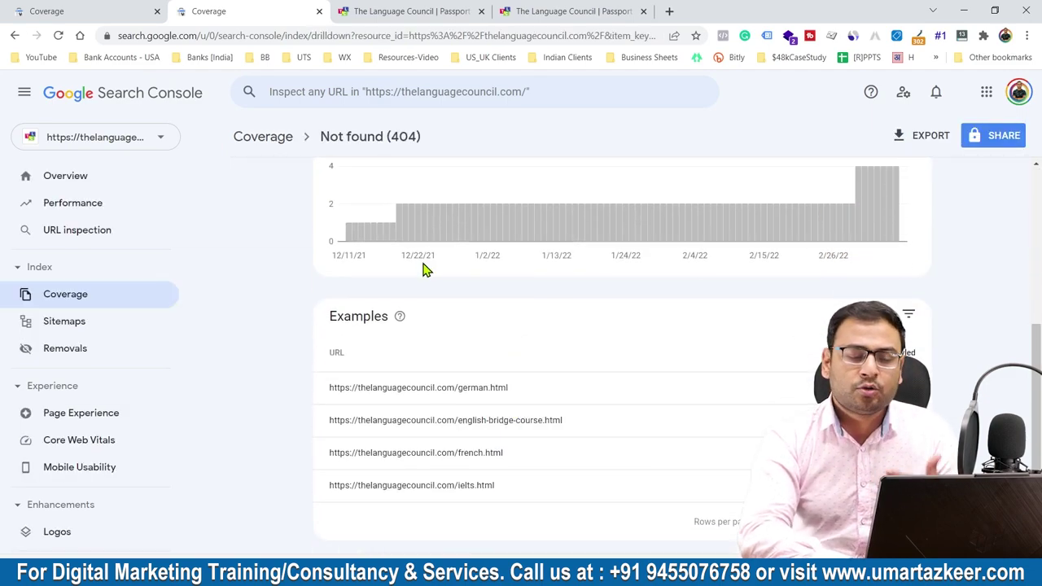
pyautogui.click(14, 36)
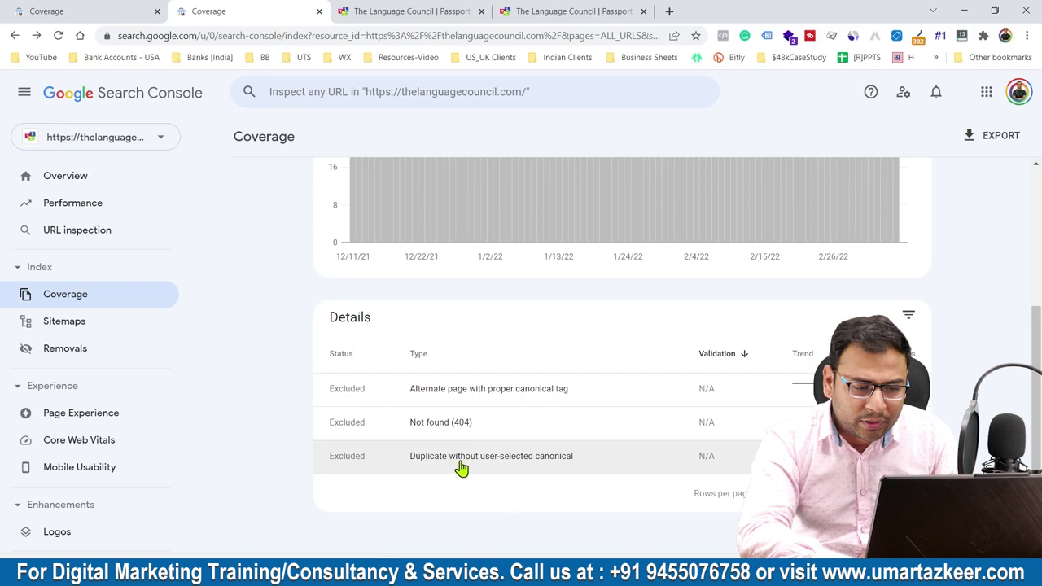
# Step: Open the "Duplicate without user-selected canonical" issue and examine its affected pages and example URLs
pyautogui.click(506, 460)
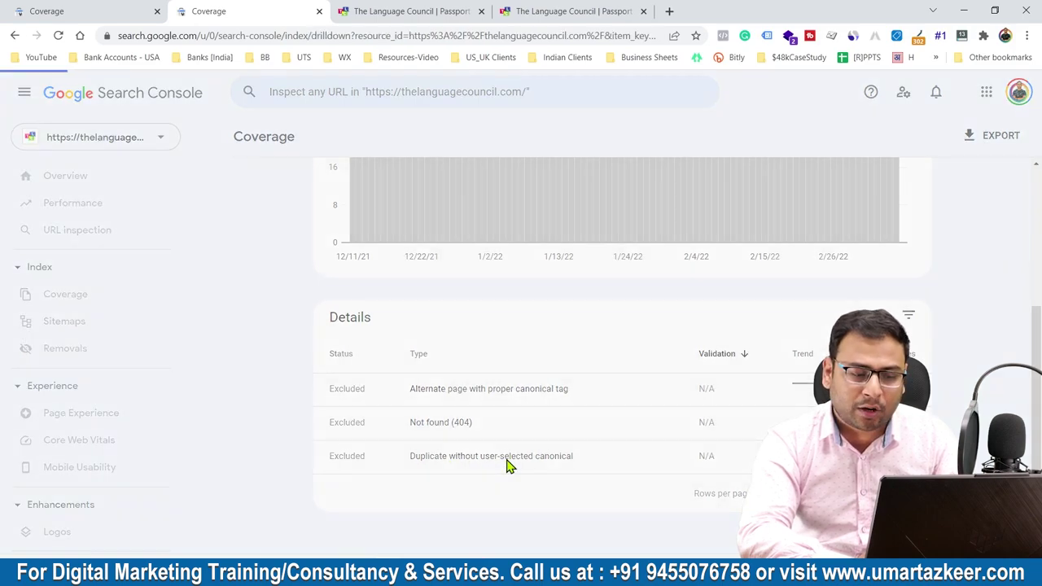
pyautogui.scroll(-5, 561, 498)
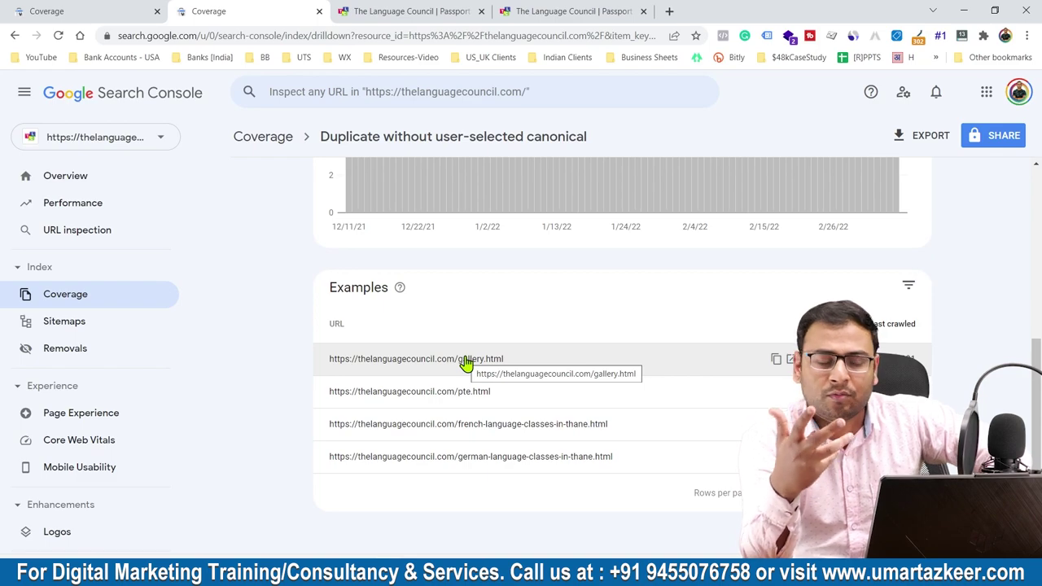
pyautogui.scroll(2, 469, 366)
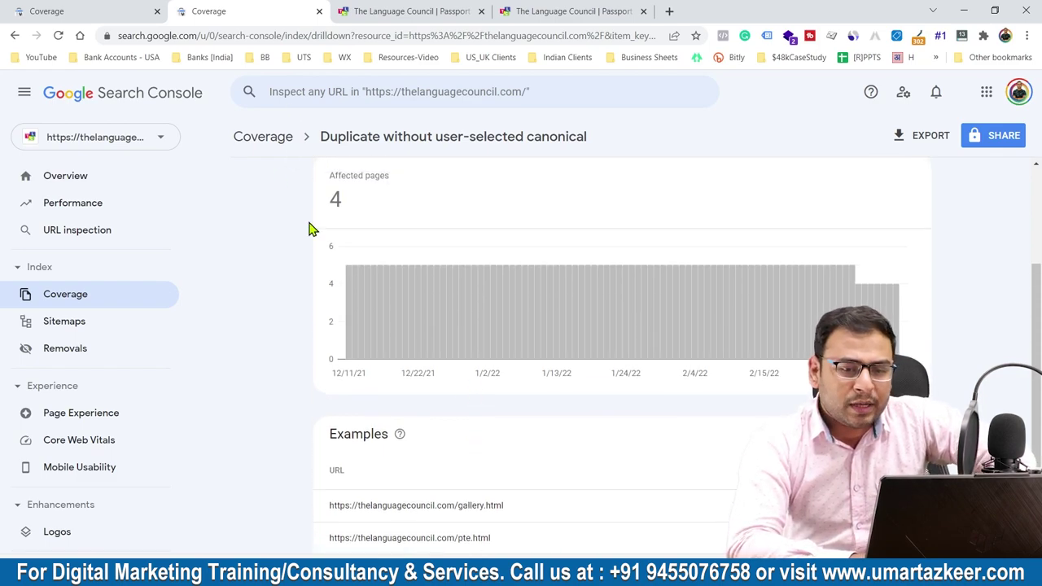
pyautogui.scroll(-2, 434, 374)
pyautogui.scroll(4, 434, 375)
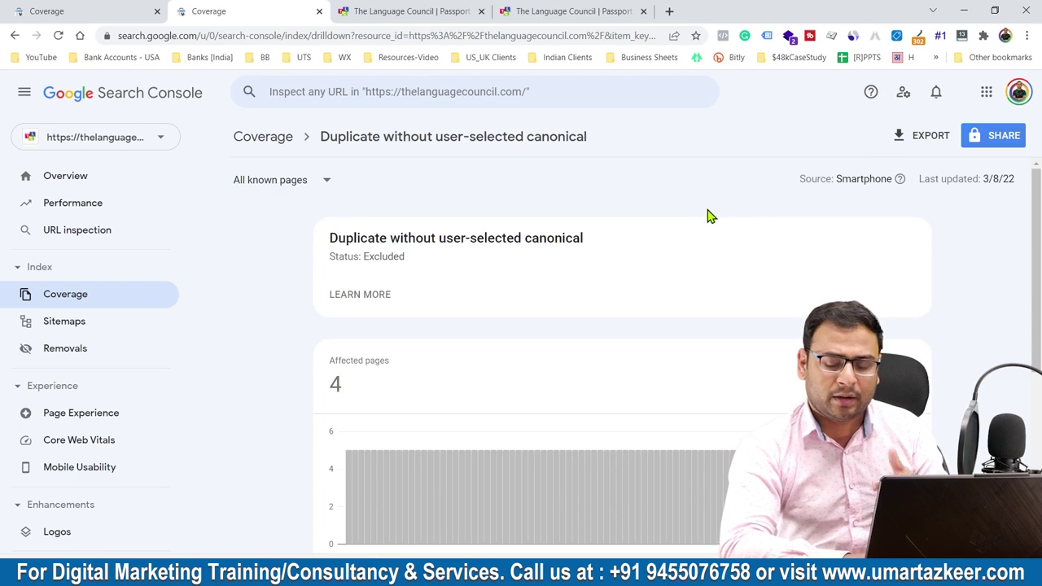
pyautogui.scroll(-3, 707, 214)
pyautogui.scroll(3, 716, 221)
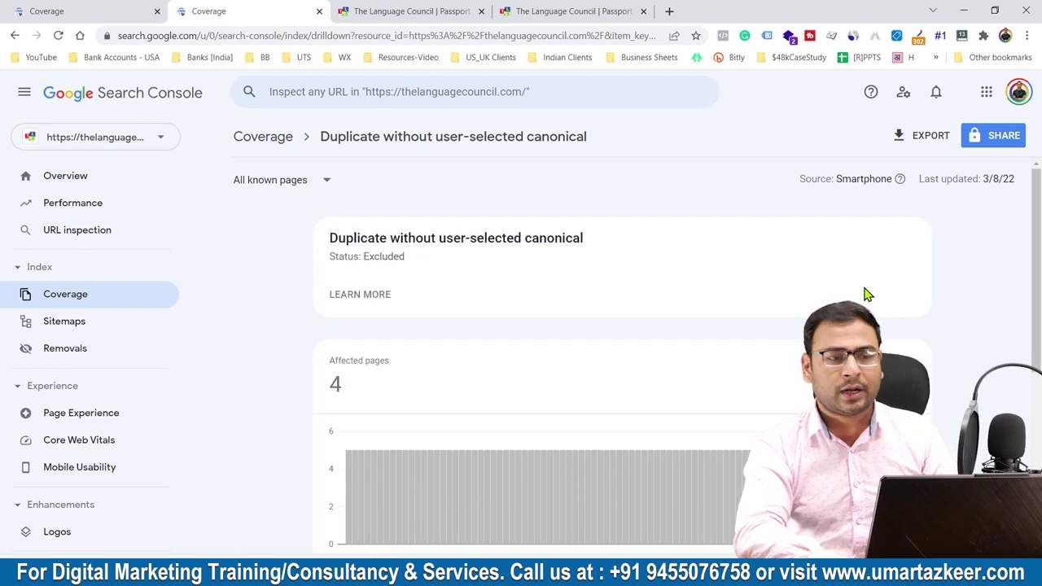
# Step: Switch to the coverage report of the .xyz property to view its excluded pages
pyautogui.click(389, 8)
pyautogui.click(214, 10)
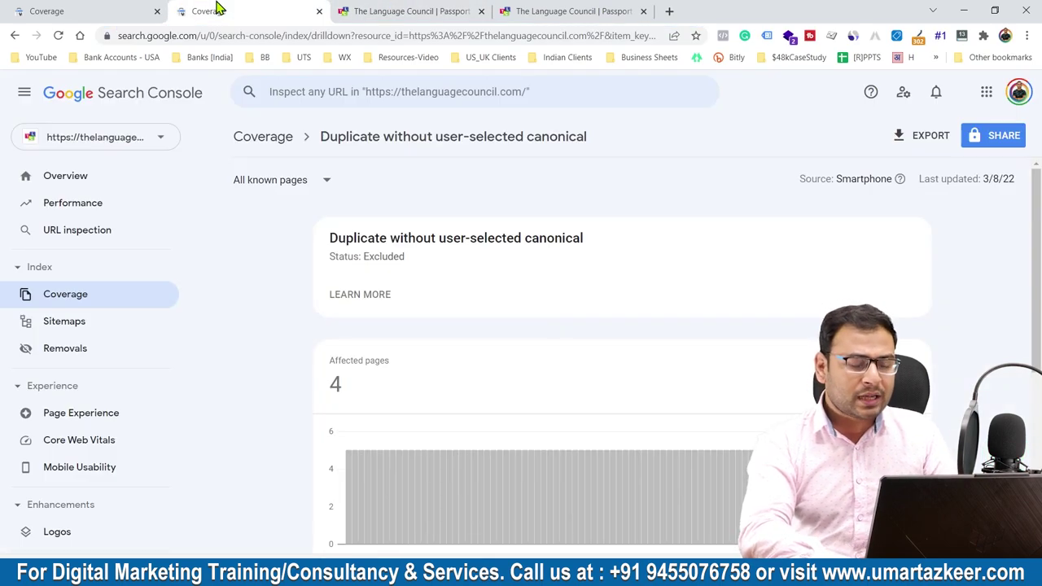
pyautogui.click(70, 10)
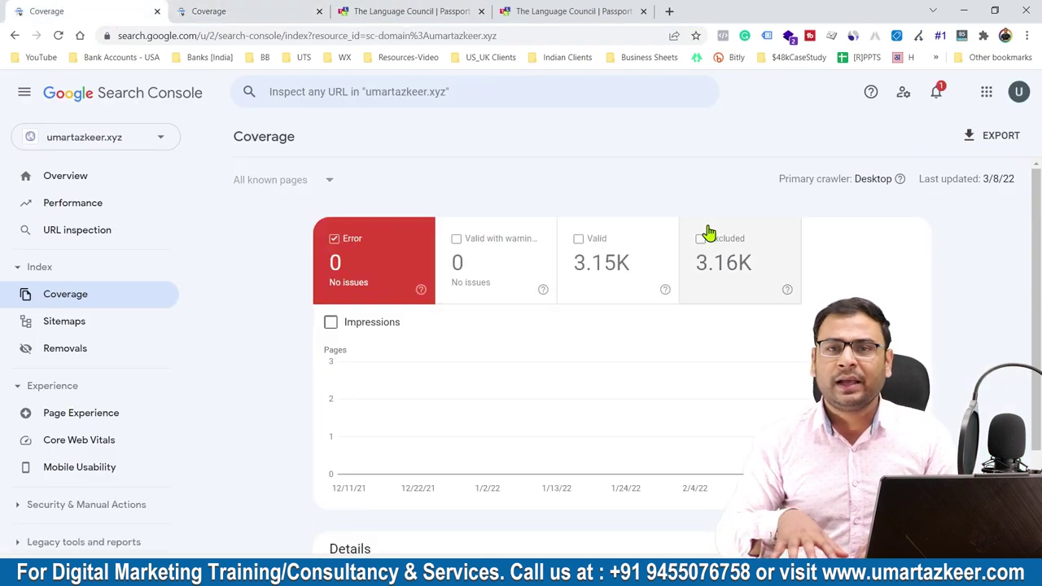